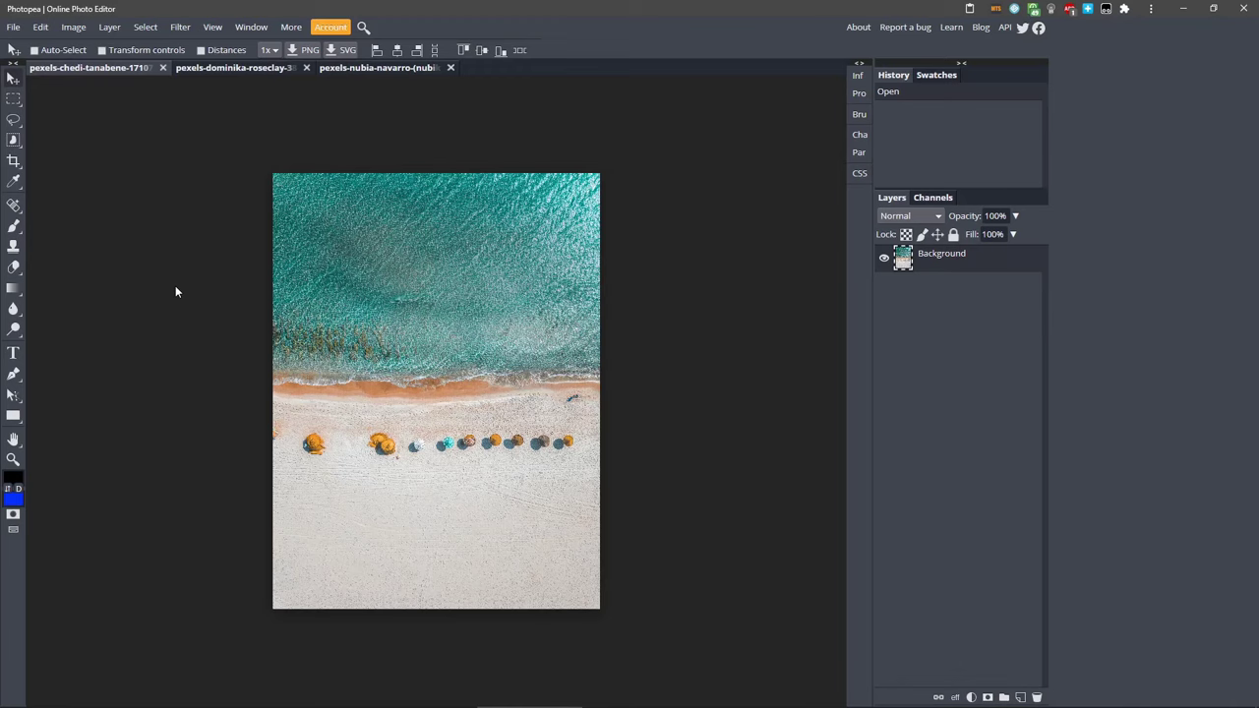
# Step: Duplicate the Background layer of the beach photo and rename the copy Fill
pyautogui.click(233, 67)
pyautogui.click(372, 67)
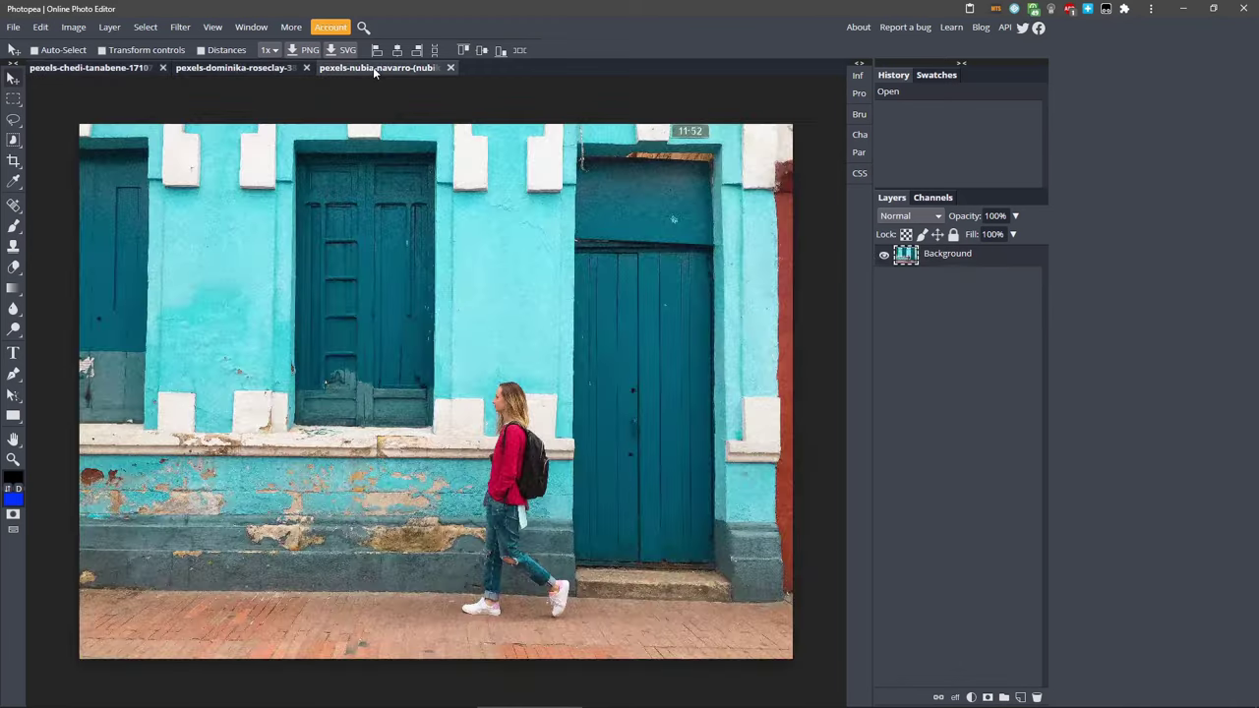
pyautogui.click(125, 69)
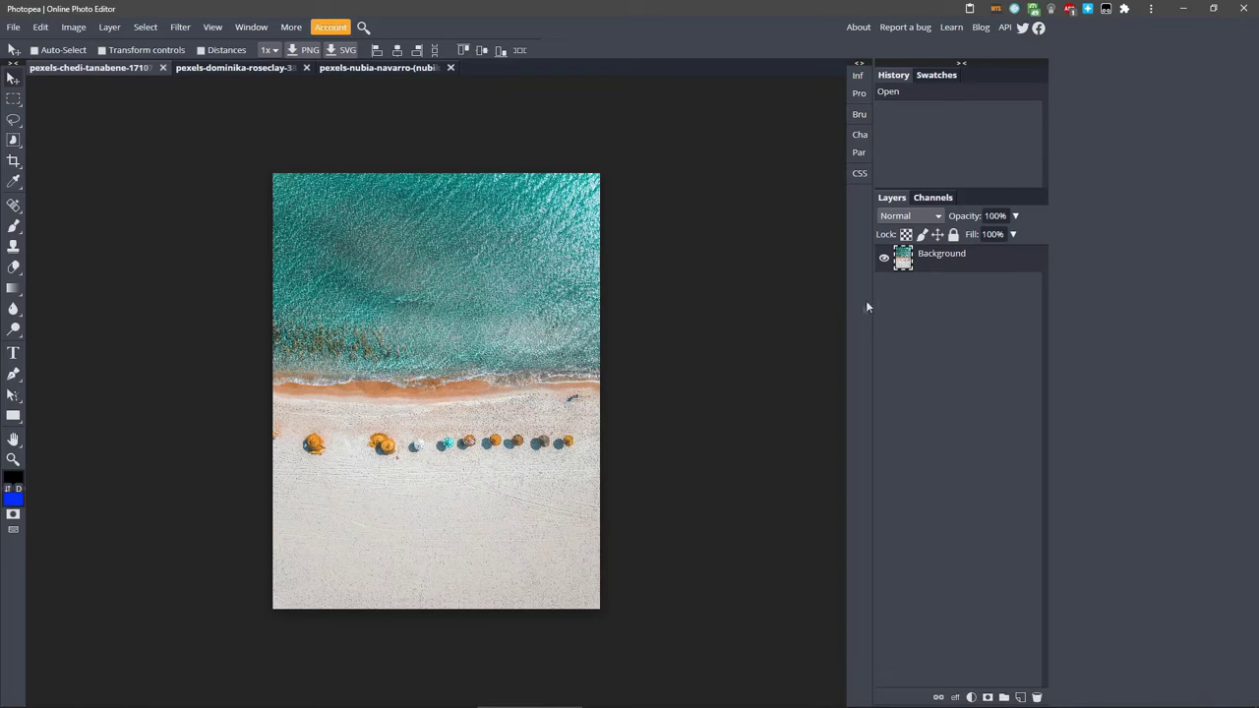
pyautogui.rightClick(939, 258)
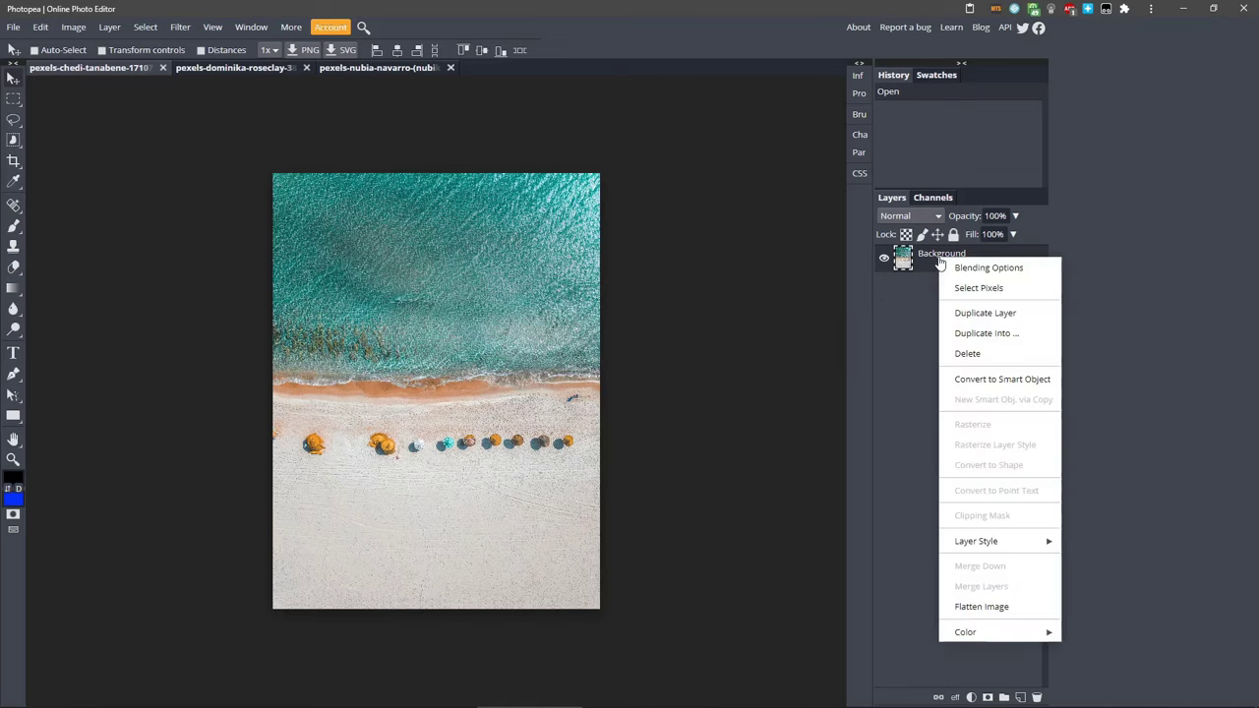
pyautogui.click(985, 315)
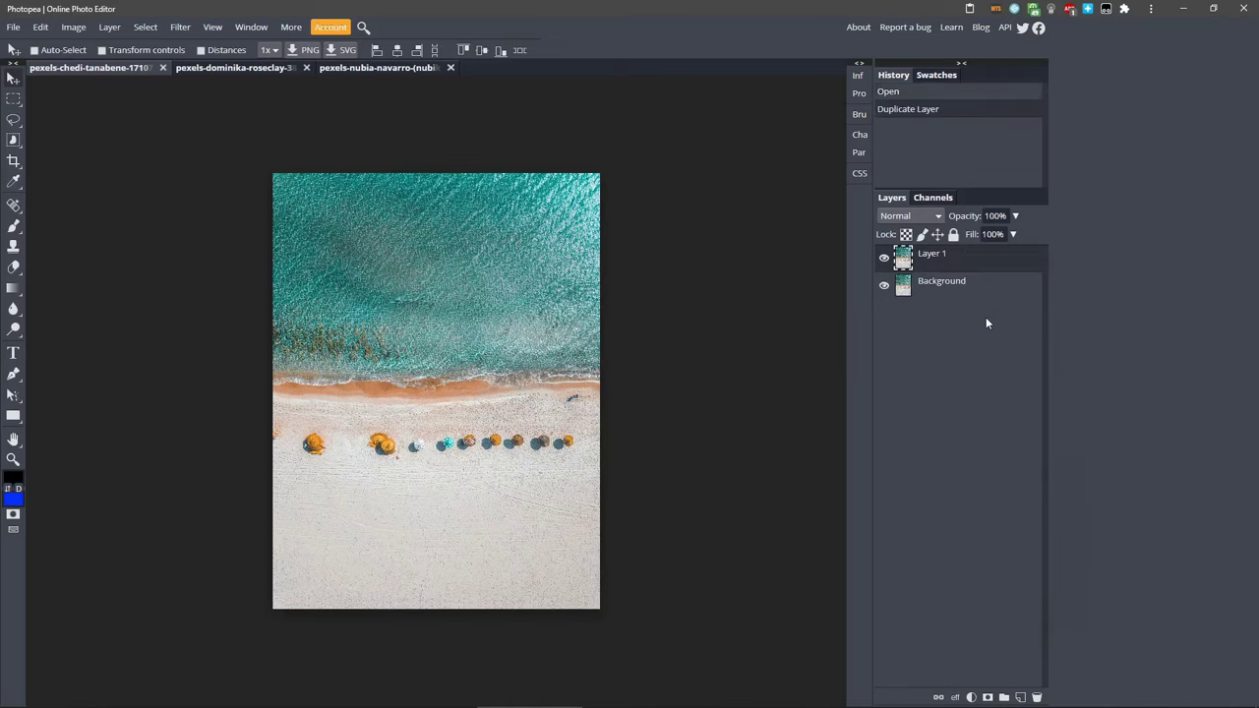
pyautogui.doubleClick(933, 258)
pyautogui.write('Fill')
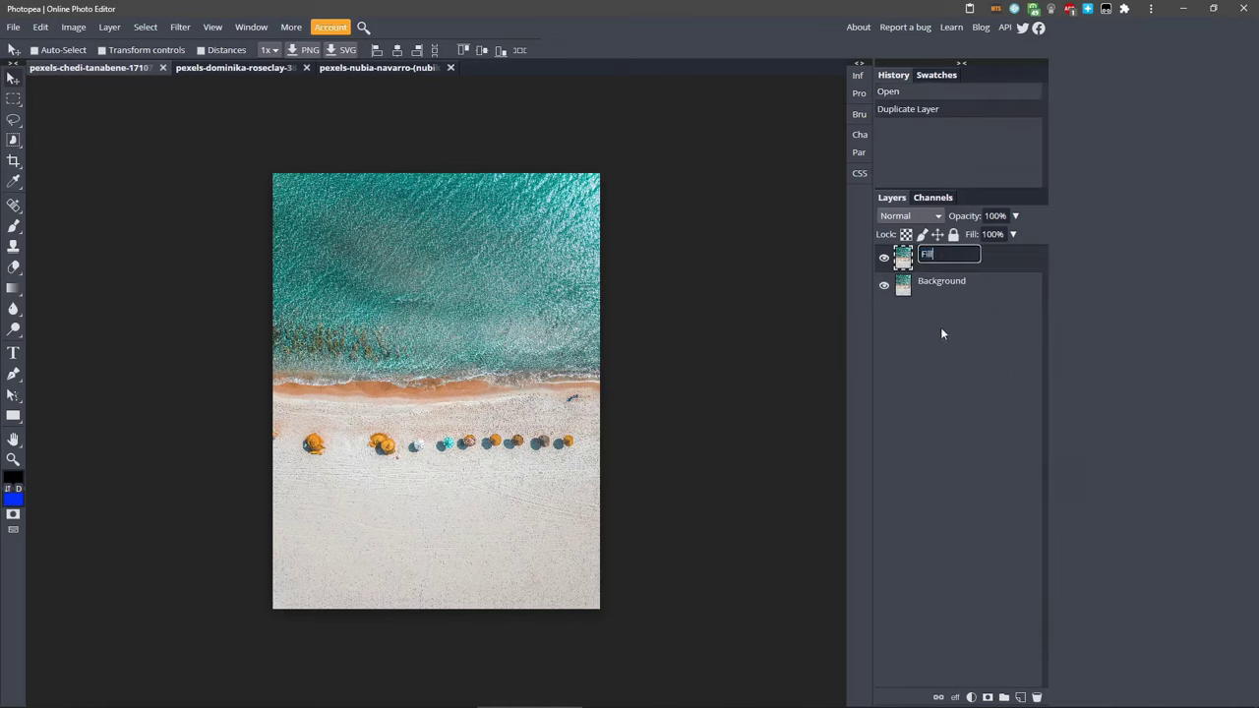
pyautogui.press('Return')
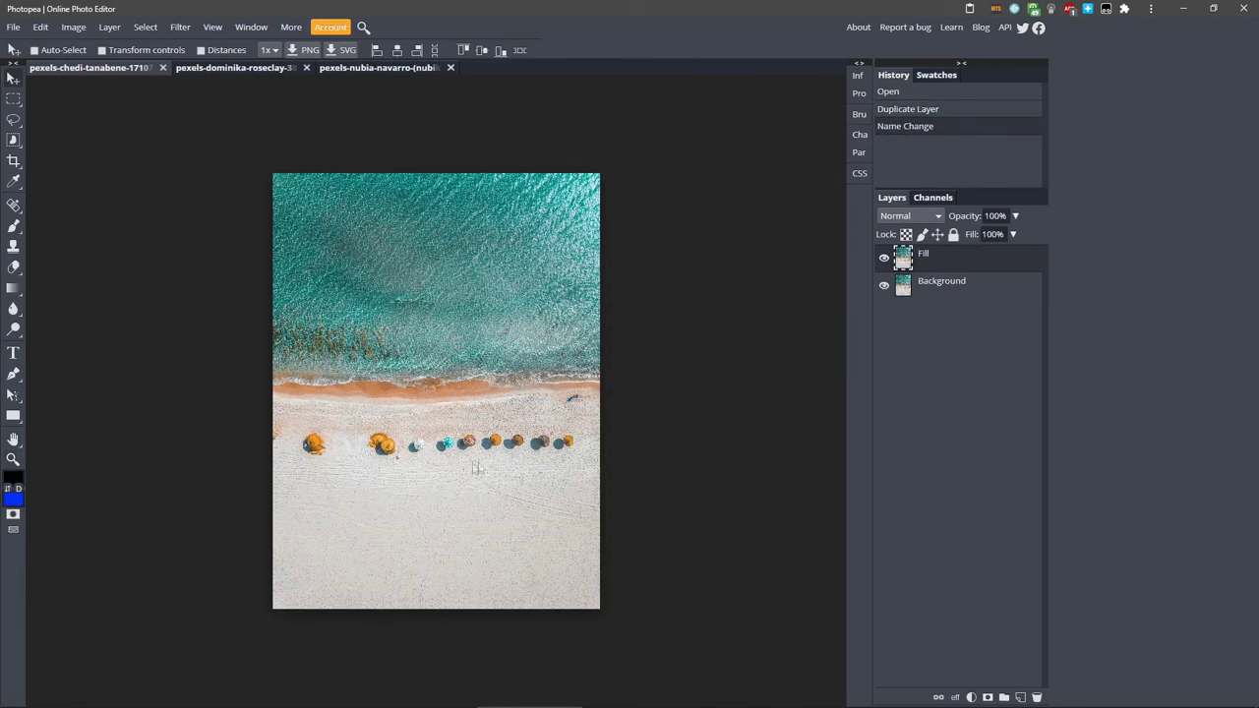
# Step: Draw a Lasso selection around the brownish-orange umbrella between the plain orange and the grey-brown ones, including its shadow
pyautogui.scroll(10, 509, 458)
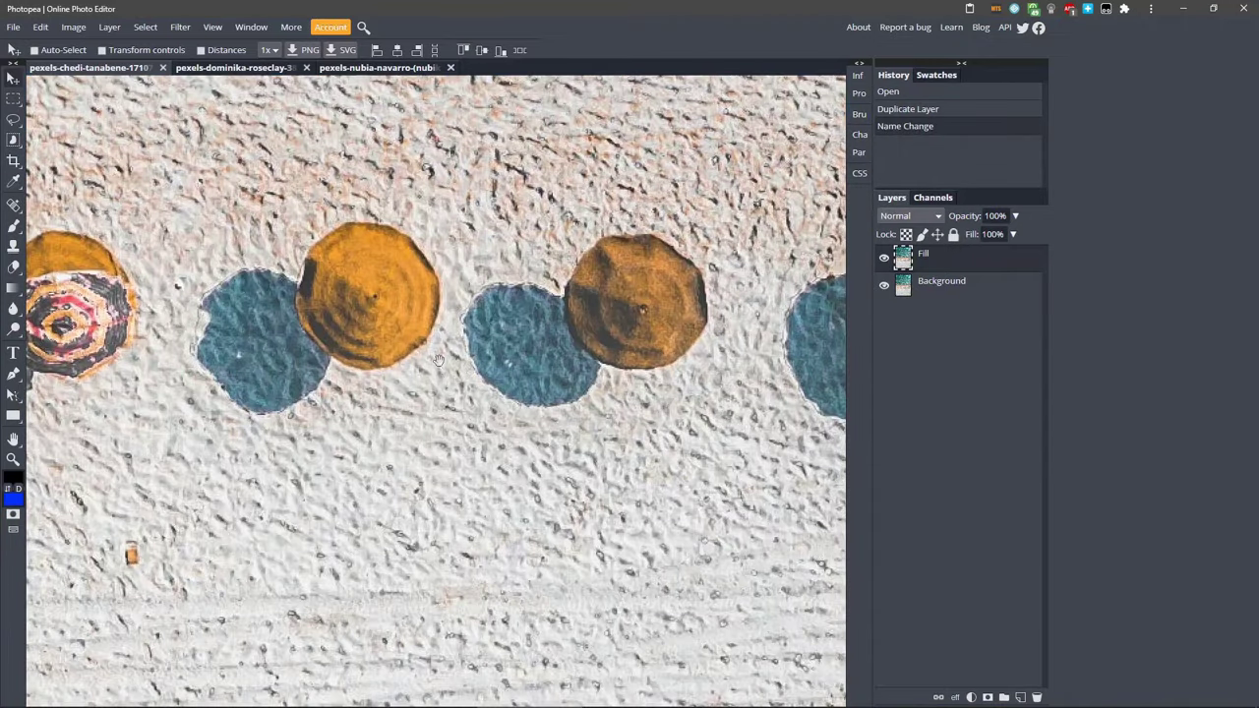
pyautogui.moveTo(438, 346); pyautogui.dragTo(448, 474)
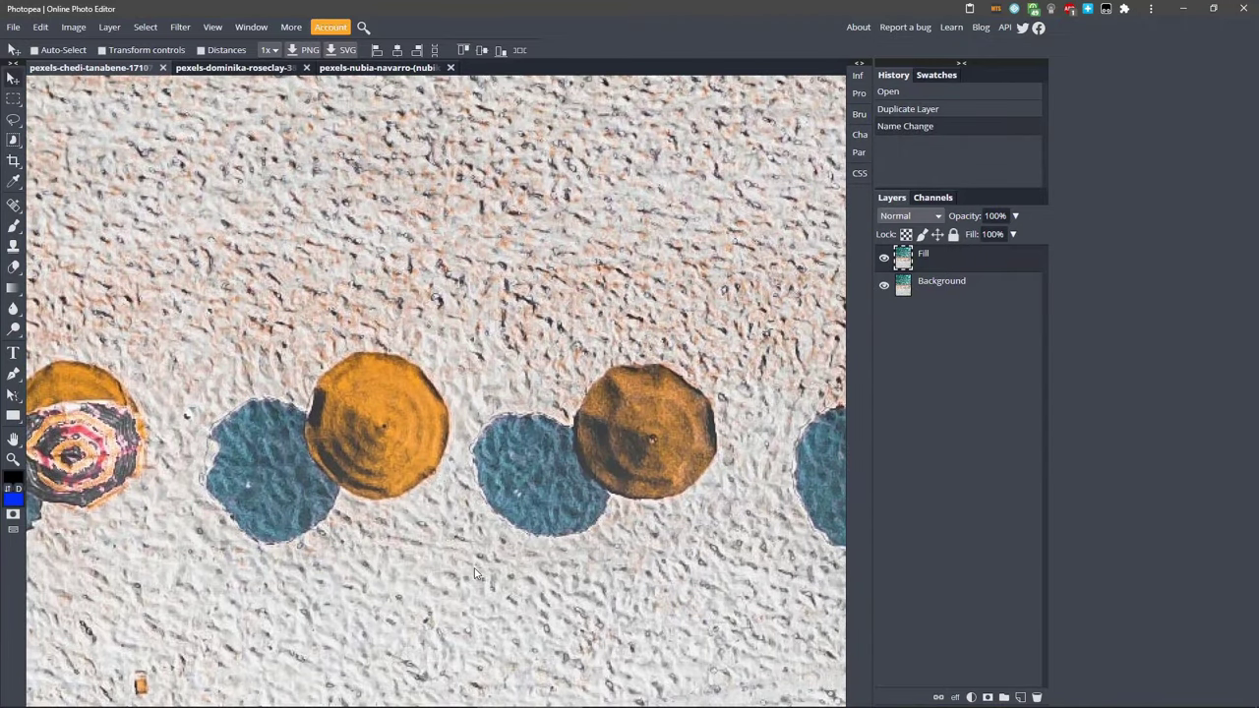
pyautogui.scroll(-4, 474, 574)
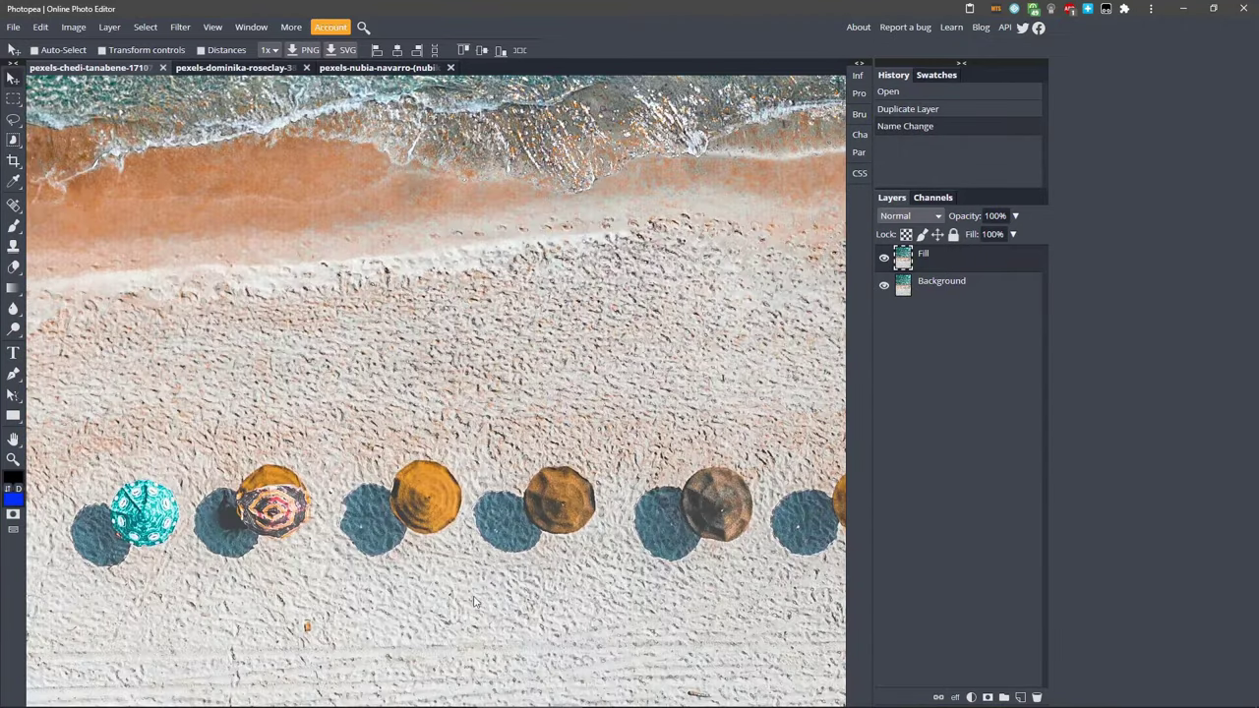
pyautogui.moveTo(471, 590); pyautogui.dragTo(460, 477)
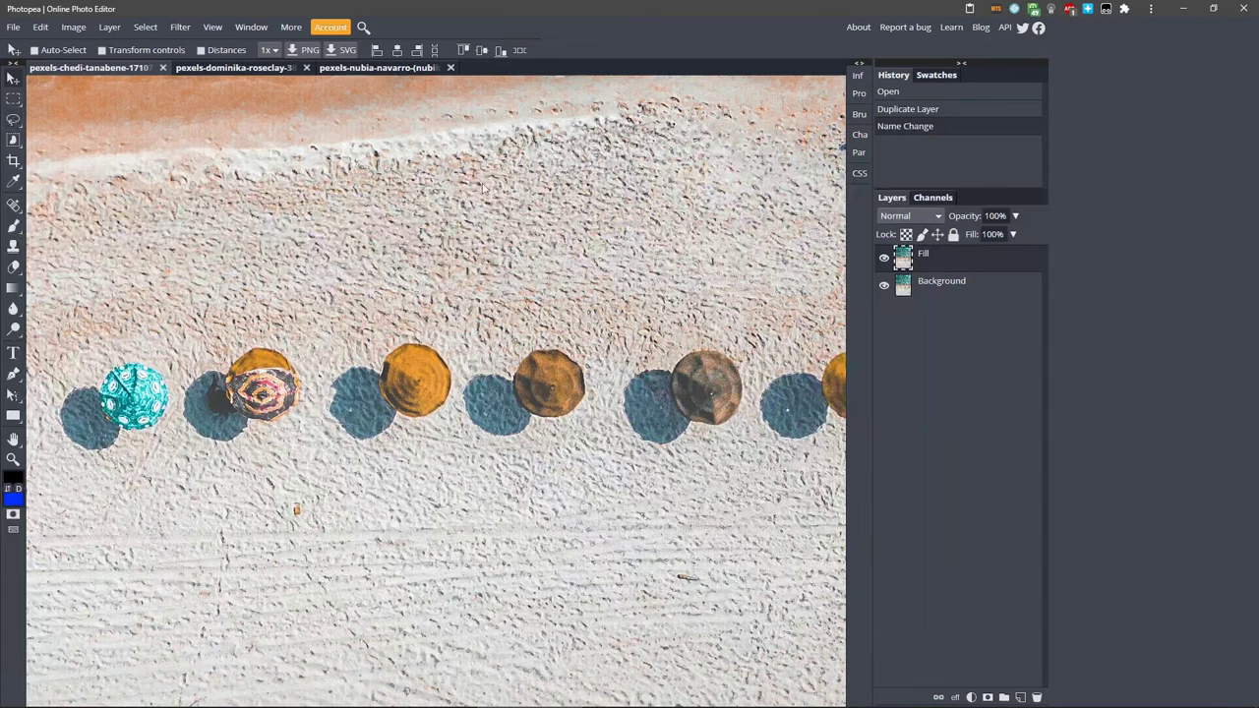
pyautogui.press('l')
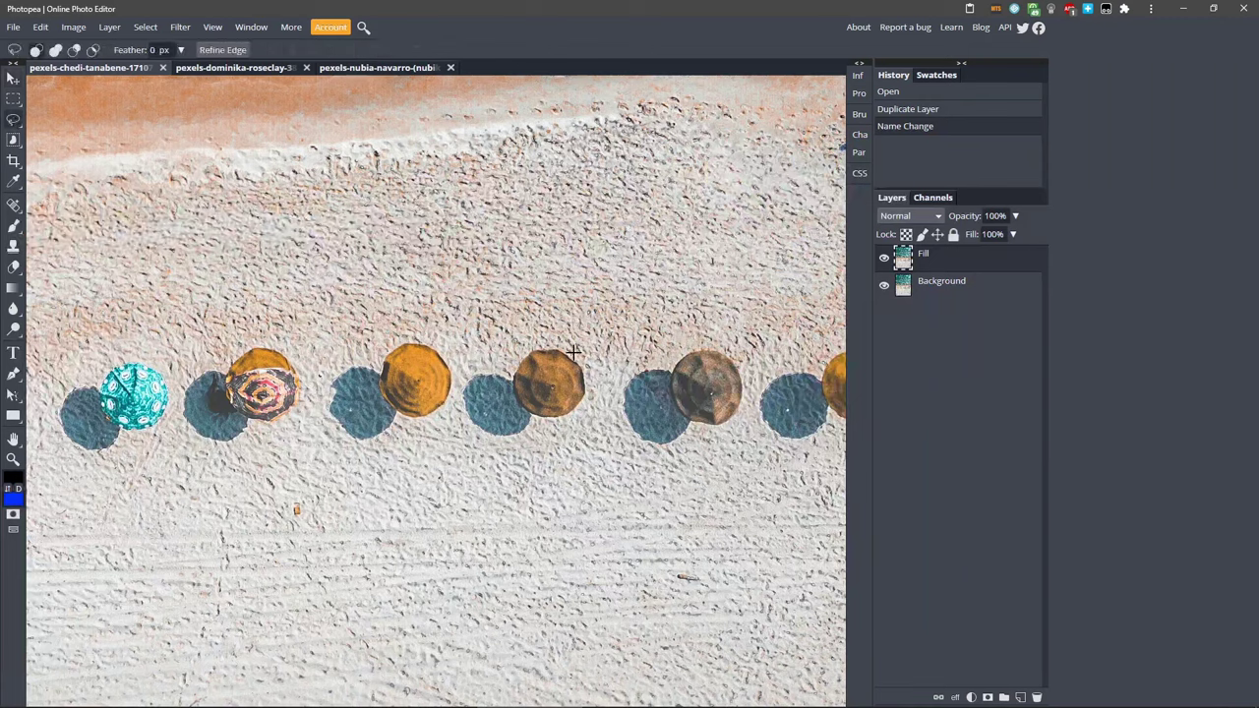
pyautogui.moveTo(572, 352)
pyautogui.mouseDown()
pyautogui.moveTo(537, 342)
pyautogui.moveTo(504, 370)
pyautogui.moveTo(473, 365)
pyautogui.moveTo(458, 397)
pyautogui.moveTo(464, 425)
pyautogui.moveTo(521, 441)
pyautogui.moveTo(572, 417)
pyautogui.moveTo(591, 395)
pyautogui.moveTo(562, 349)
pyautogui.mouseUp()
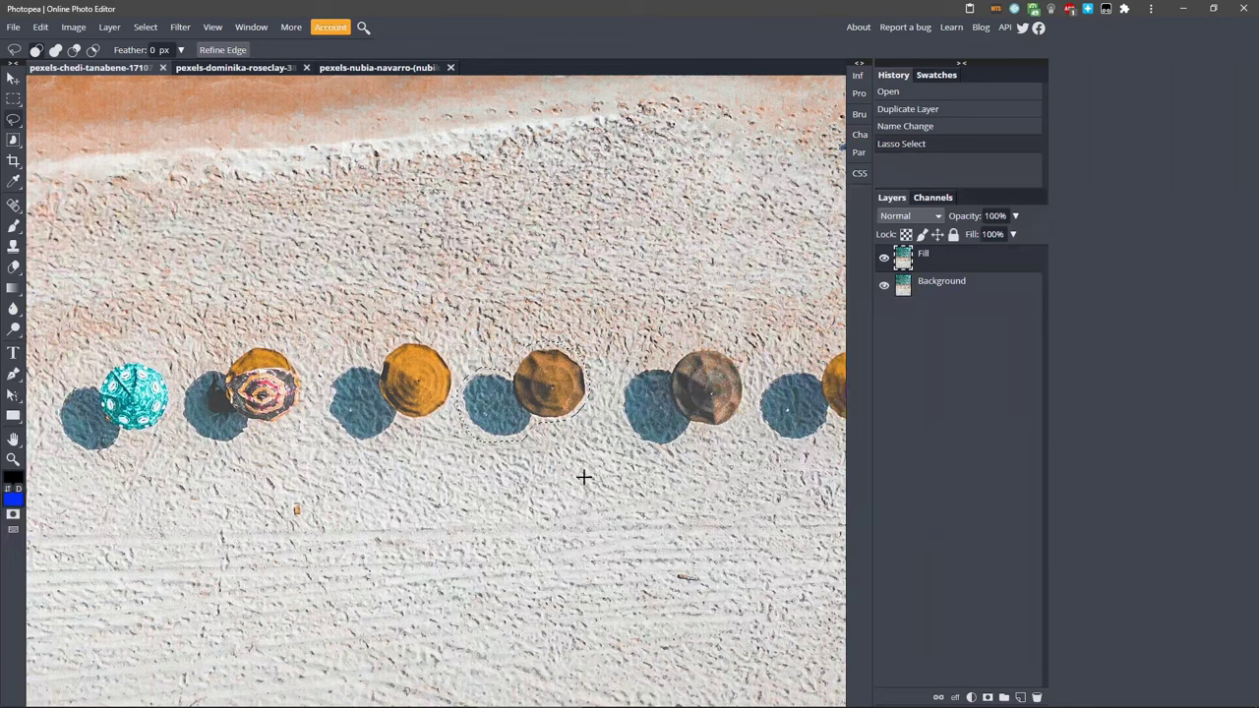
# Step: Fill the selected umbrella area with Content Aware and clear the selection
pyautogui.click(41, 27)
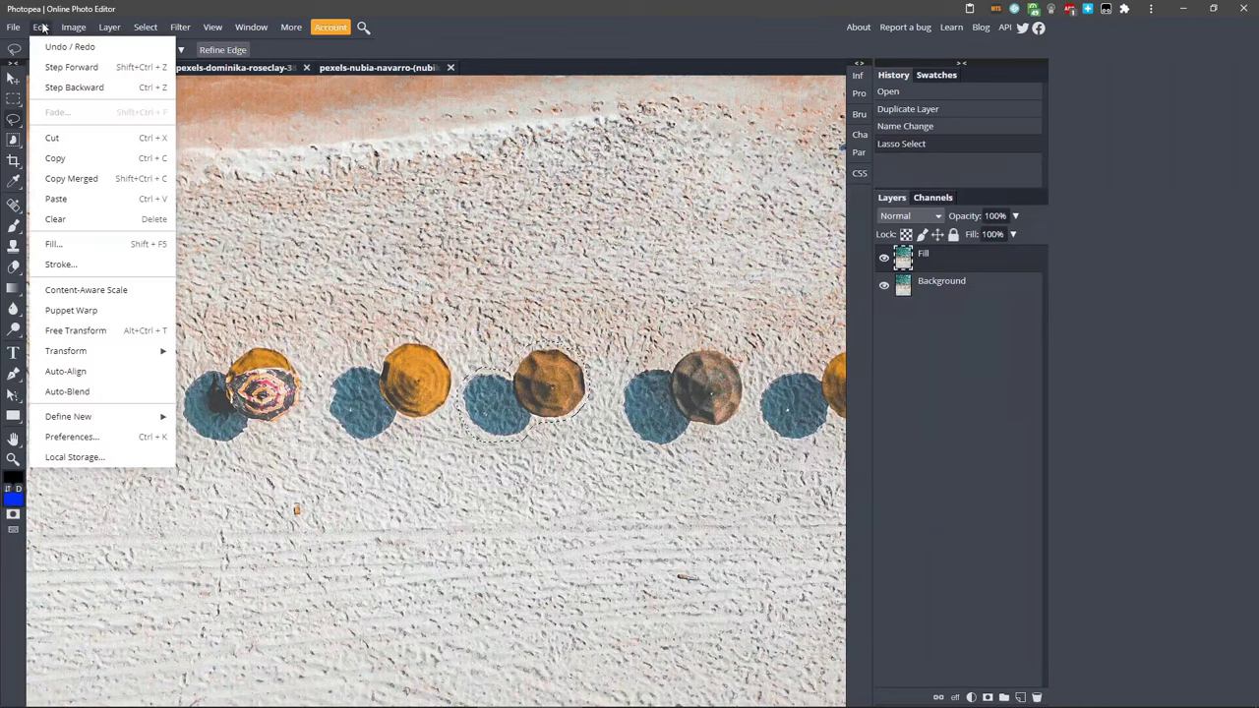
pyautogui.click(82, 243)
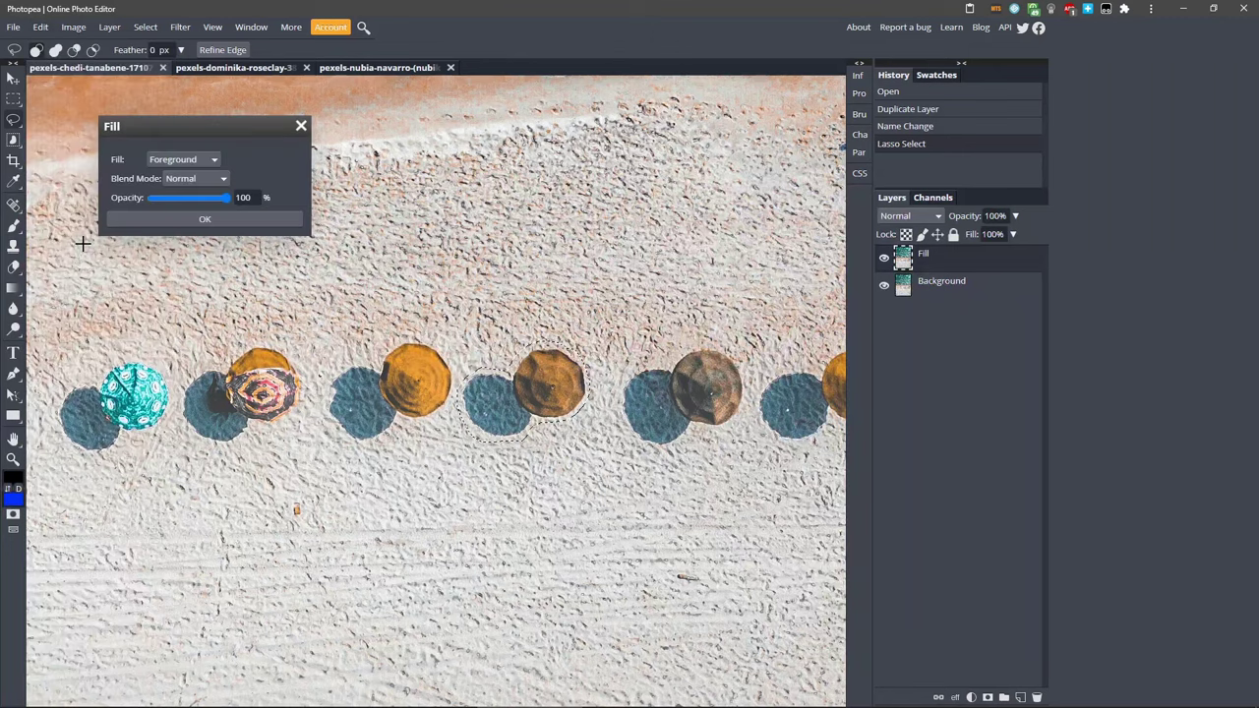
pyautogui.click(213, 161)
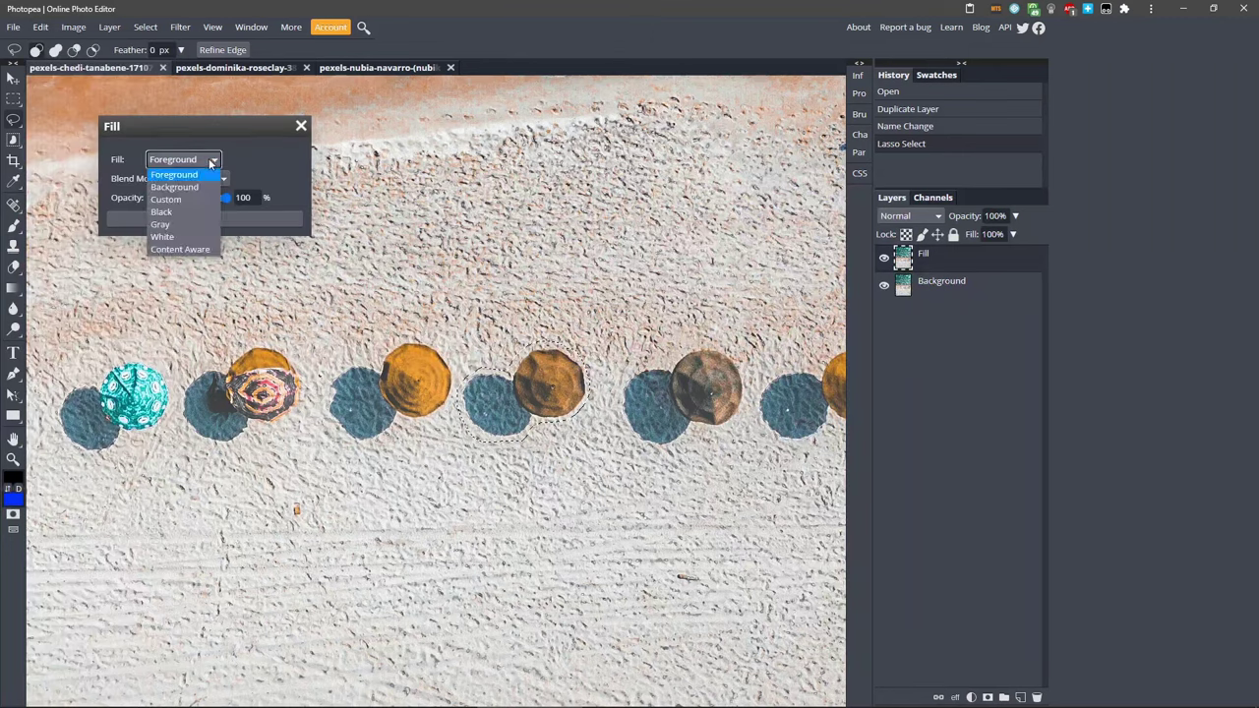
pyautogui.click(179, 250)
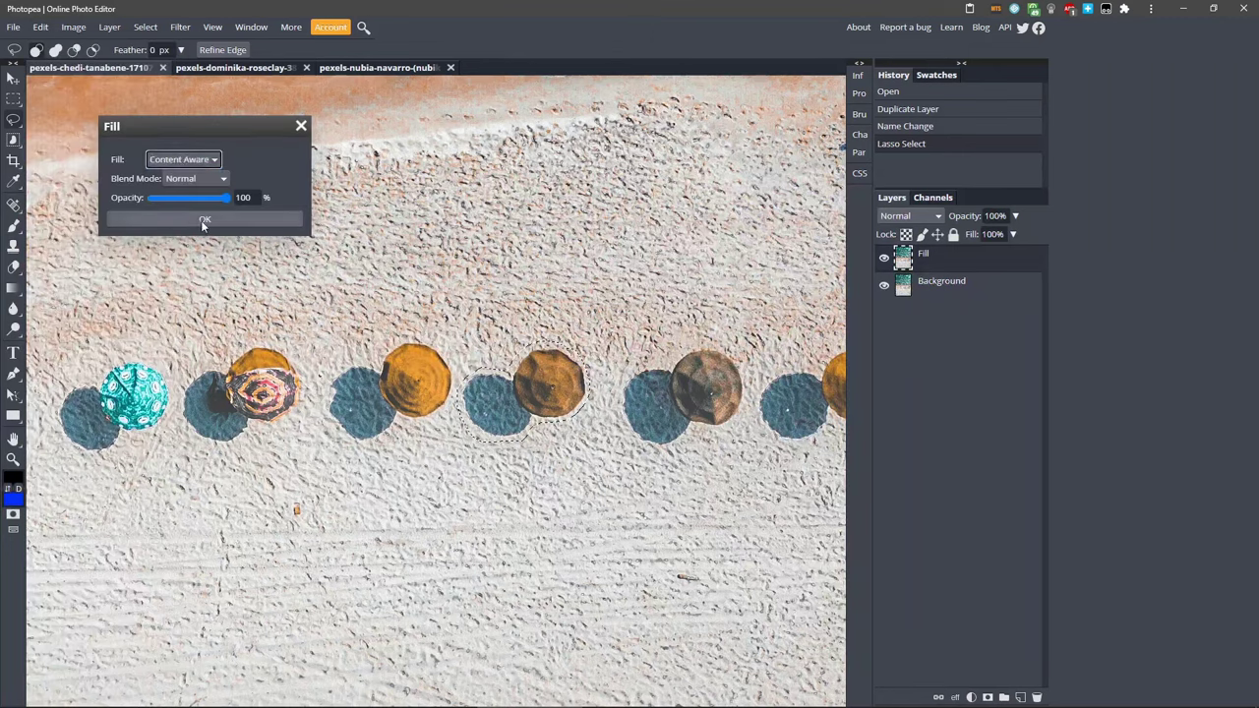
pyautogui.click(201, 221)
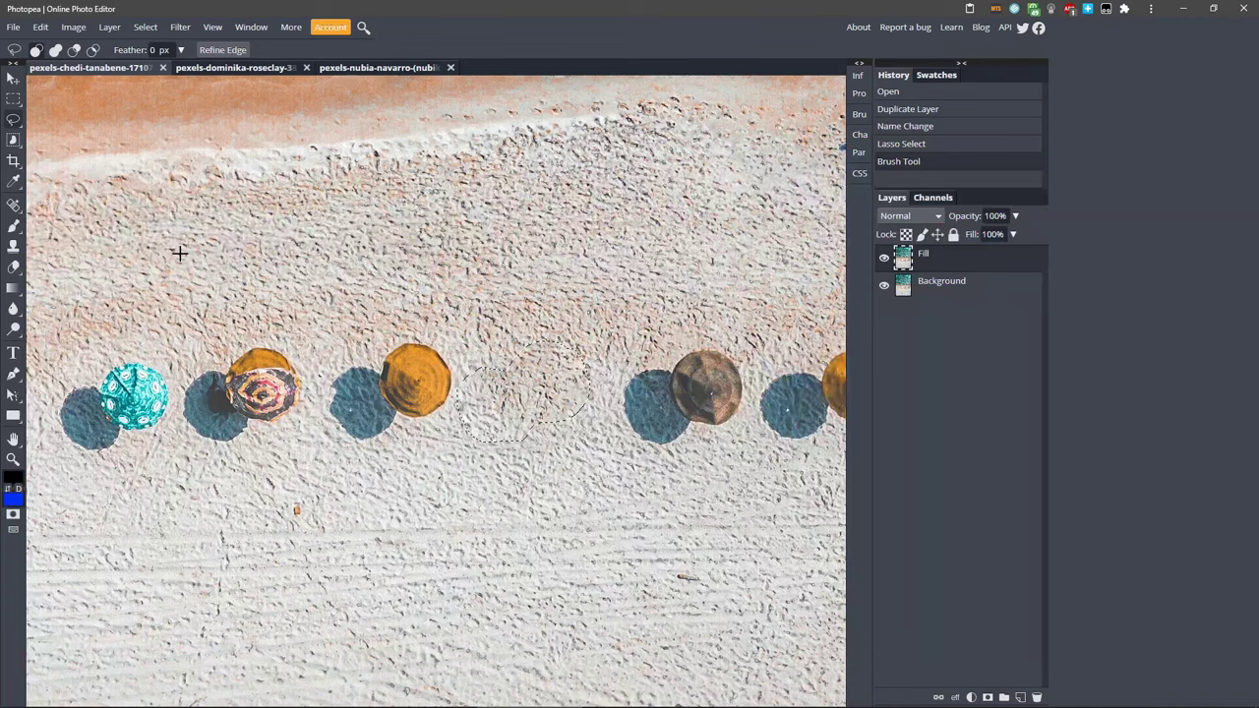
pyautogui.click(399, 475)
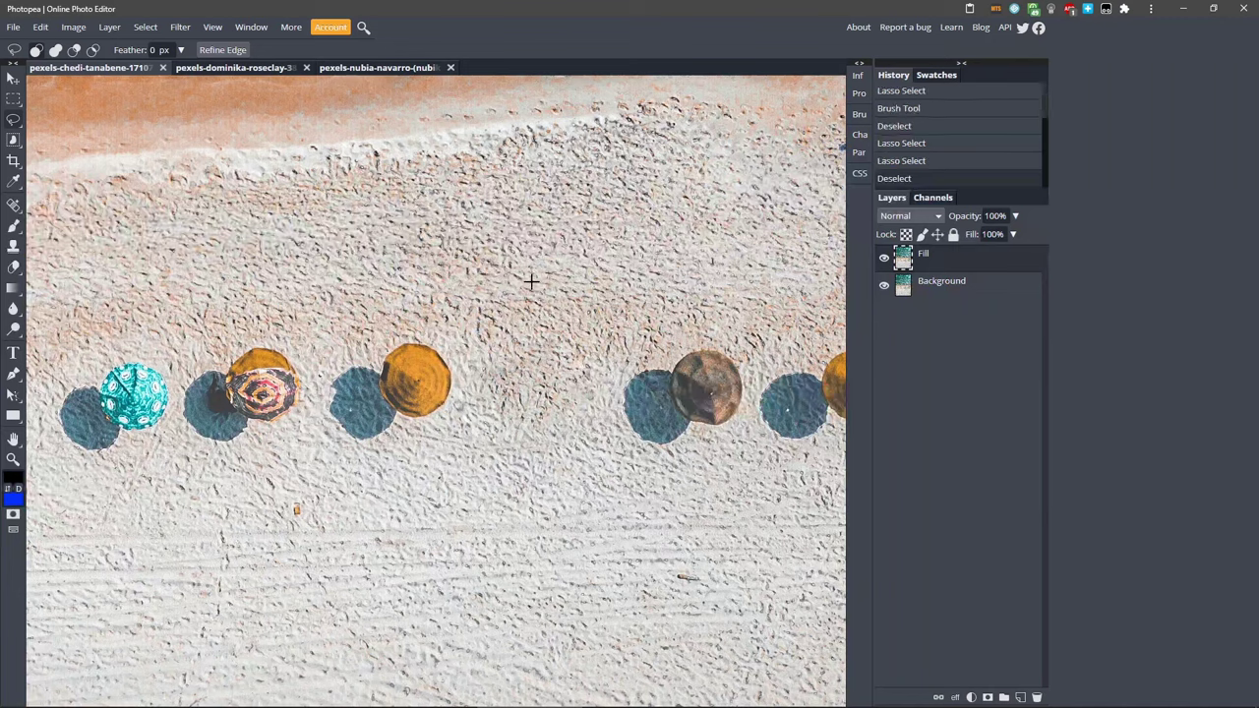
# Step: Lasso the plain orange umbrella with its shadow, remove it with a Content Aware fill, and deselect
pyautogui.moveTo(408, 338)
pyautogui.mouseDown()
pyautogui.moveTo(330, 372)
pyautogui.moveTo(322, 406)
pyautogui.moveTo(339, 439)
pyautogui.moveTo(383, 442)
pyautogui.moveTo(453, 406)
pyautogui.moveTo(456, 357)
pyautogui.moveTo(387, 336)
pyautogui.mouseUp()
pyautogui.click(40, 26)
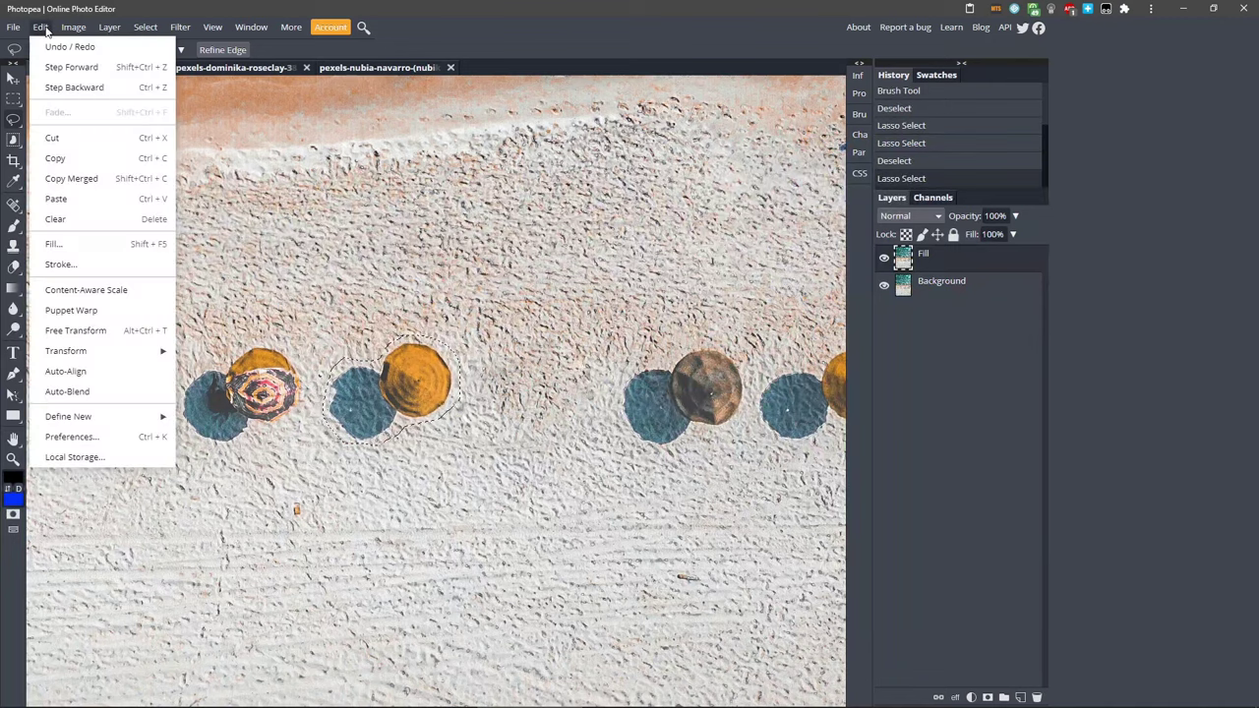
pyautogui.click(67, 243)
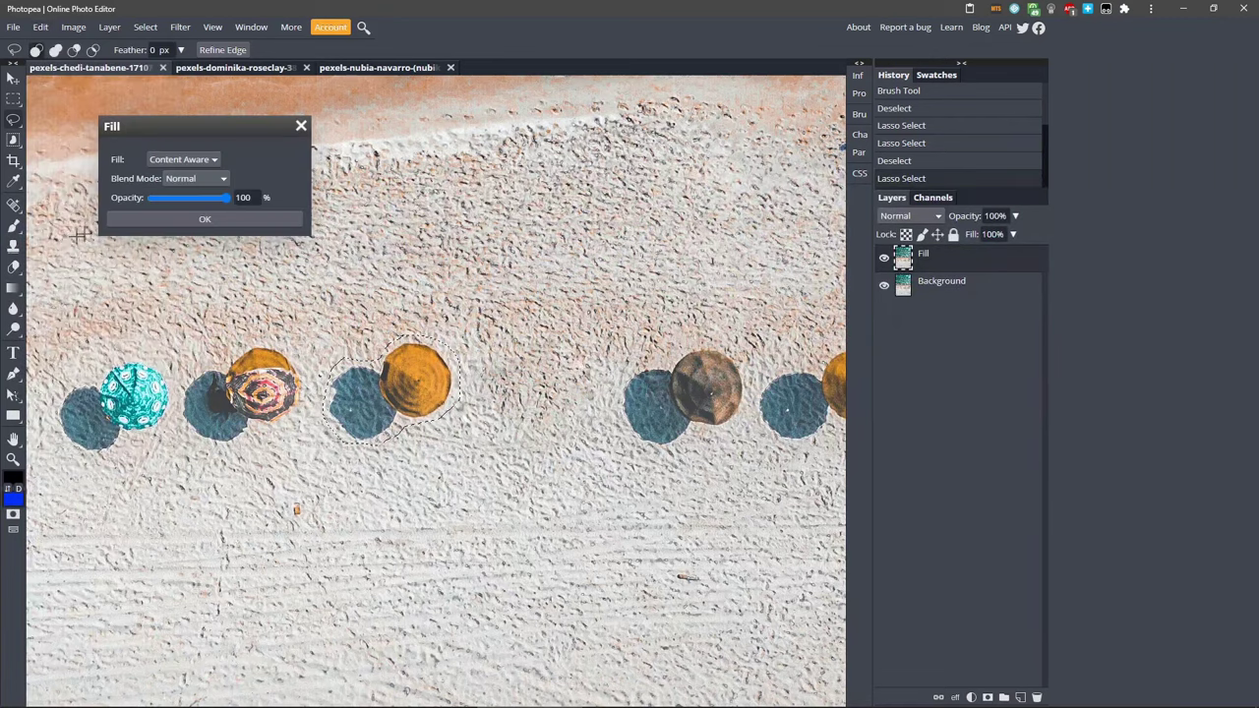
pyautogui.click(181, 220)
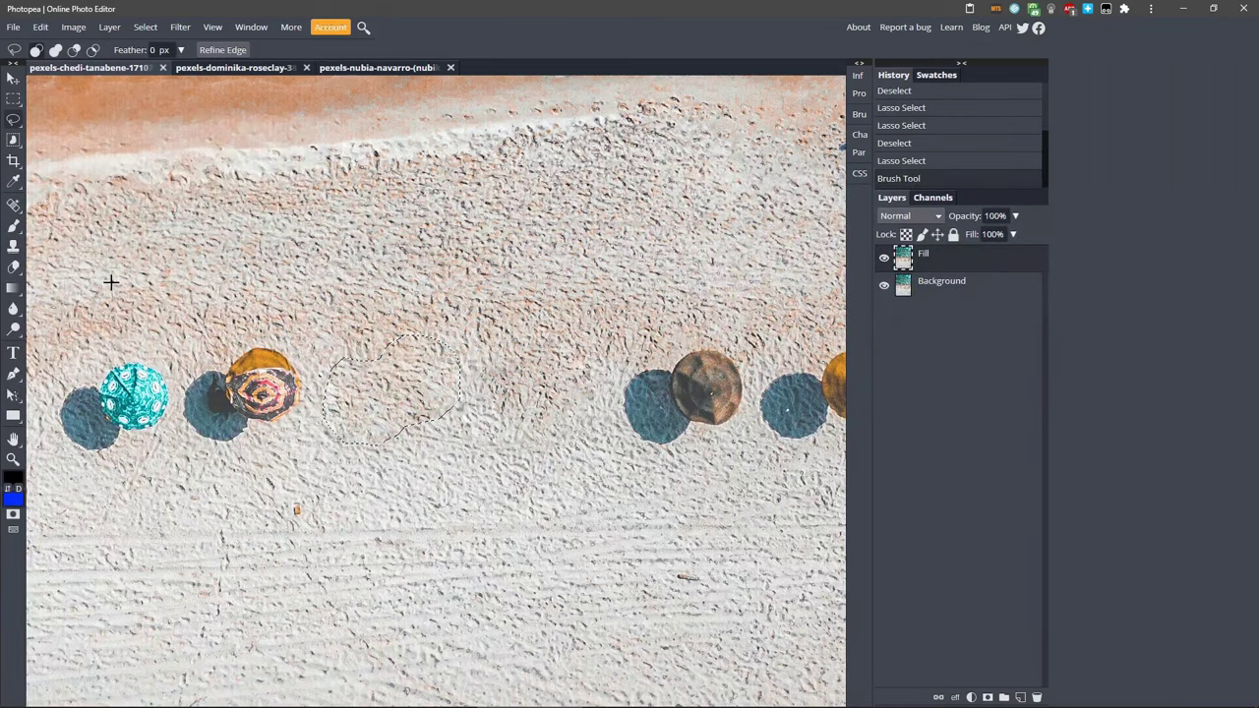
pyautogui.hotkey('ctrl', 'd')
pyautogui.press('m')
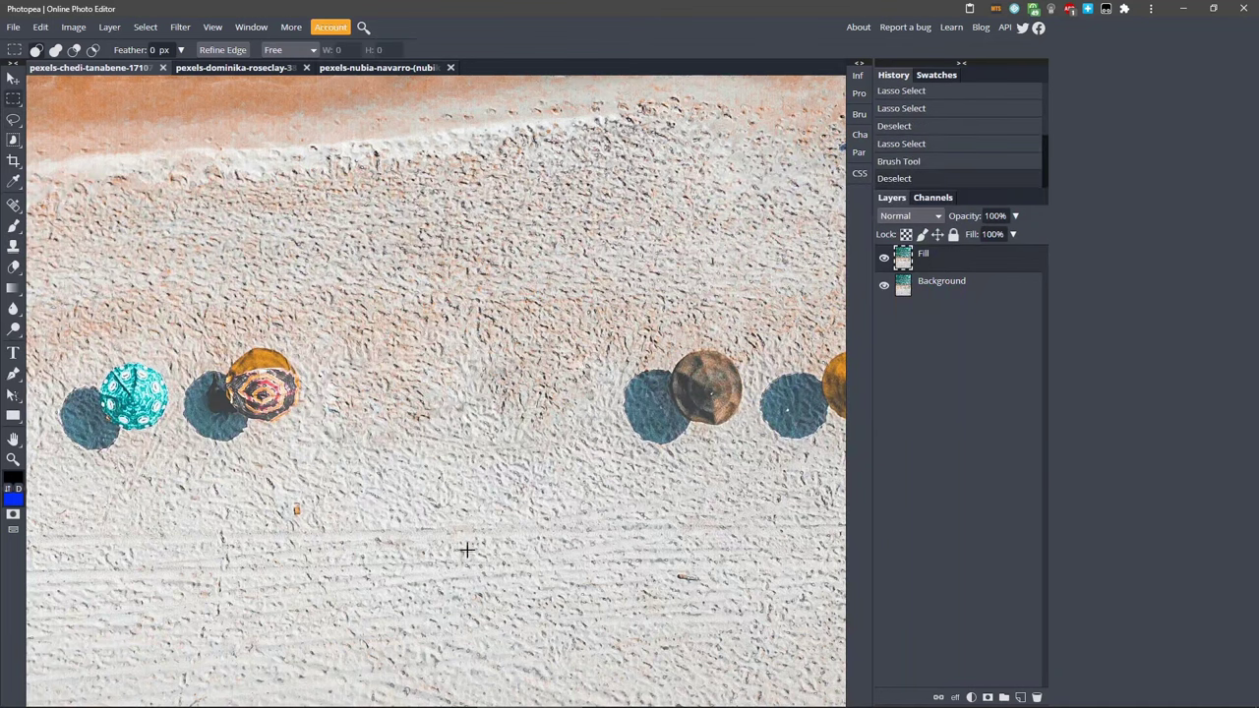
pyautogui.scroll(-3, 467, 548)
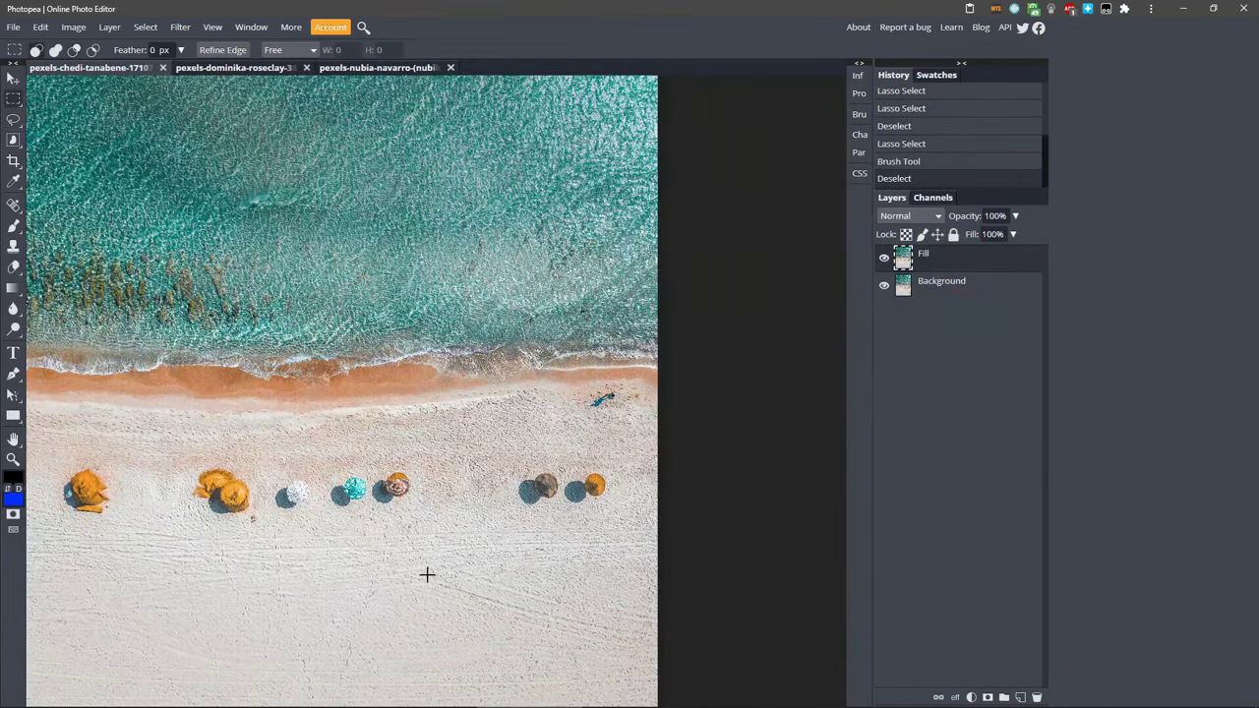
pyautogui.moveTo(392, 575); pyautogui.dragTo(467, 495)
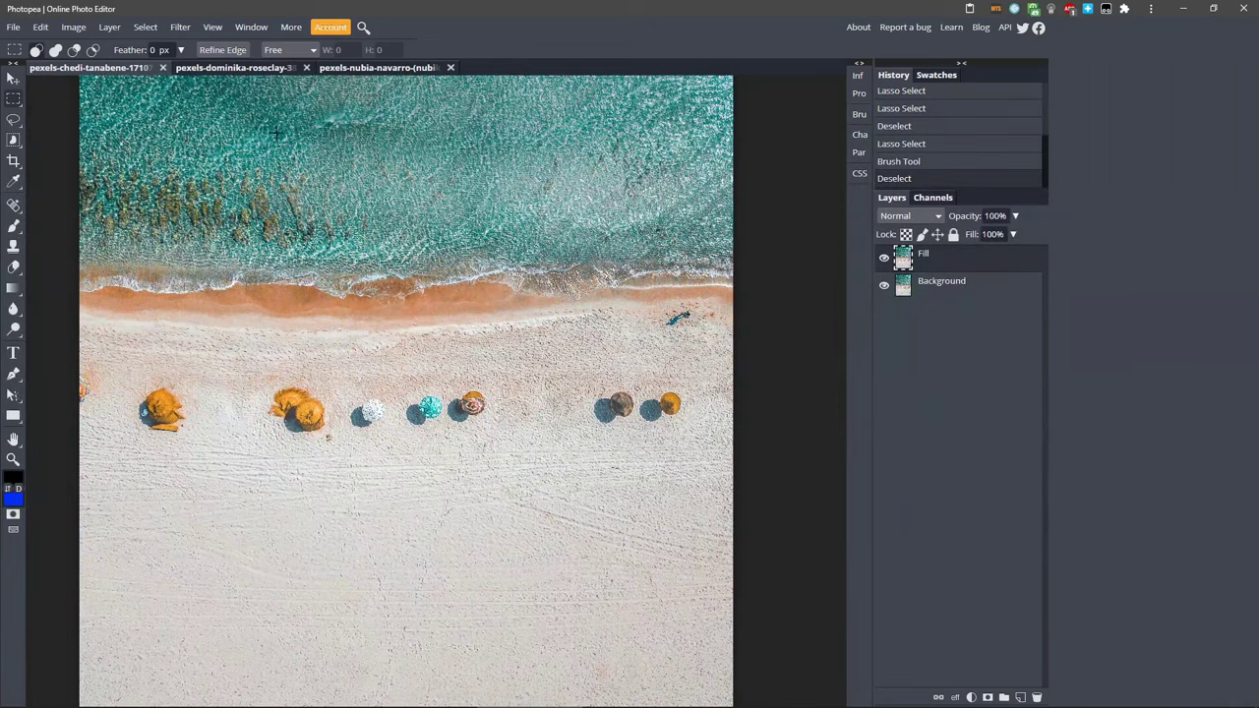
# Step: Switch to the stamp and scissors photo and lasso the black binder clip at its lower edge
pyautogui.click(210, 69)
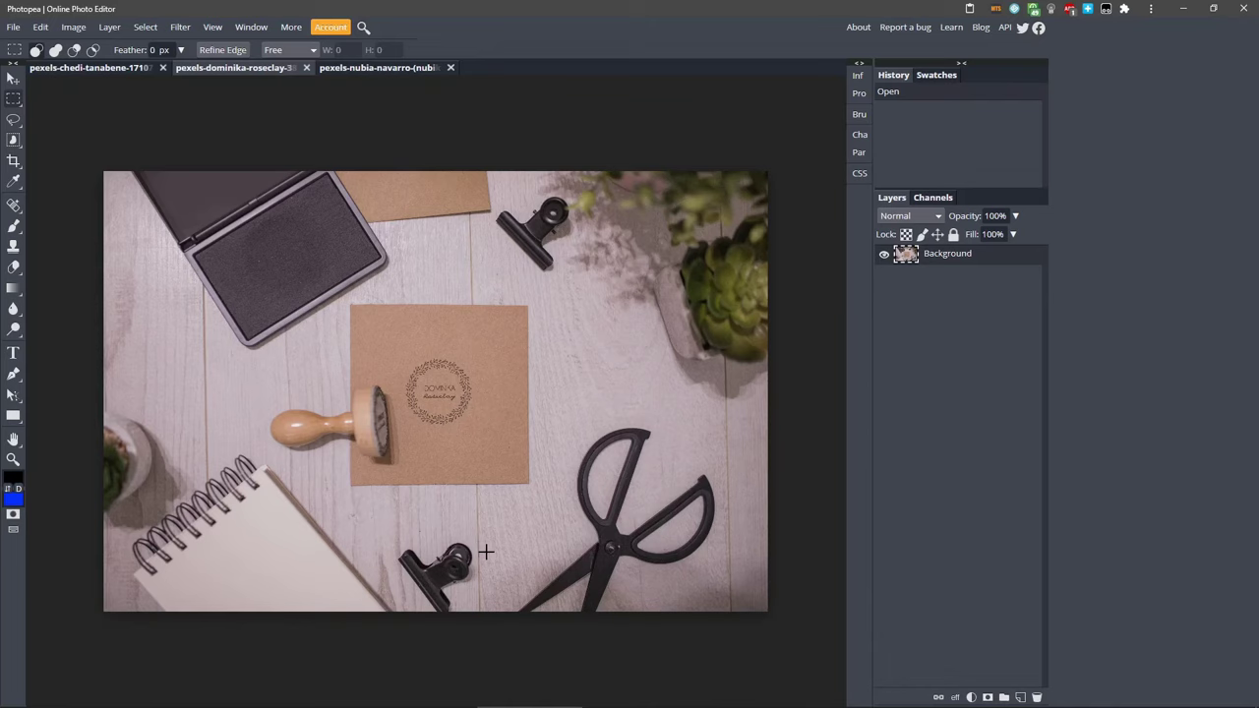
pyautogui.scroll(2, 458, 557)
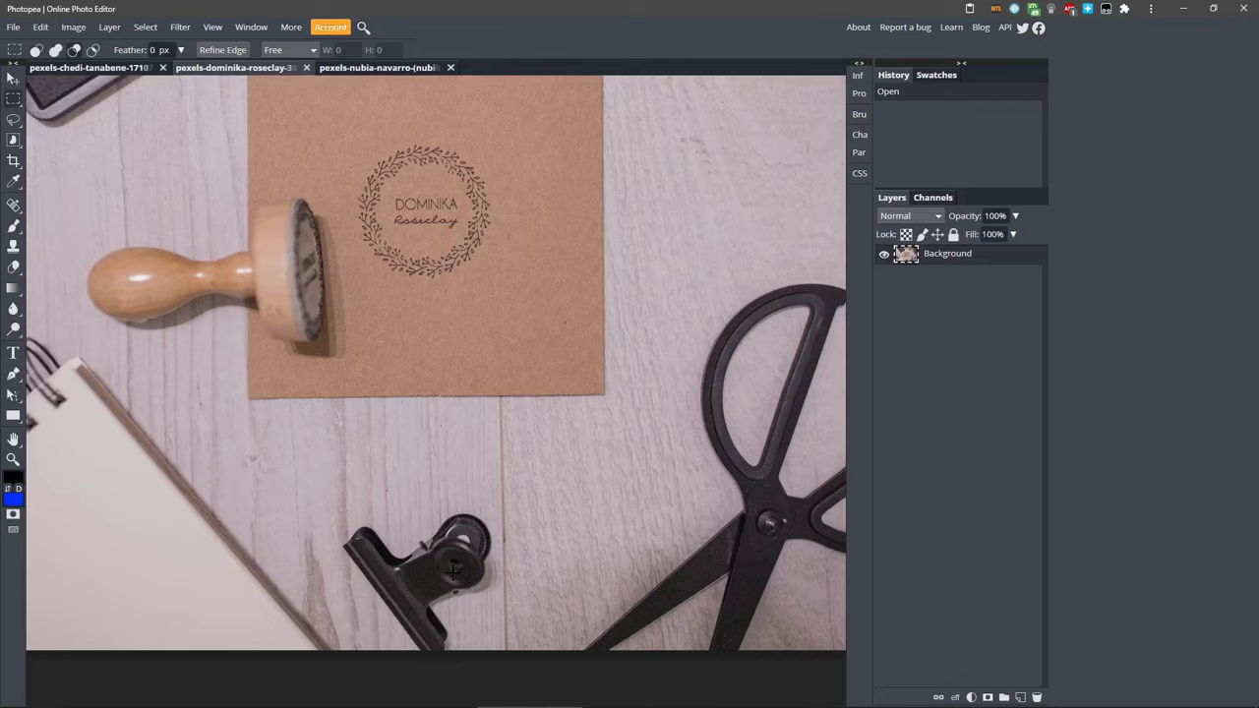
pyautogui.click(454, 571)
pyautogui.press('l')
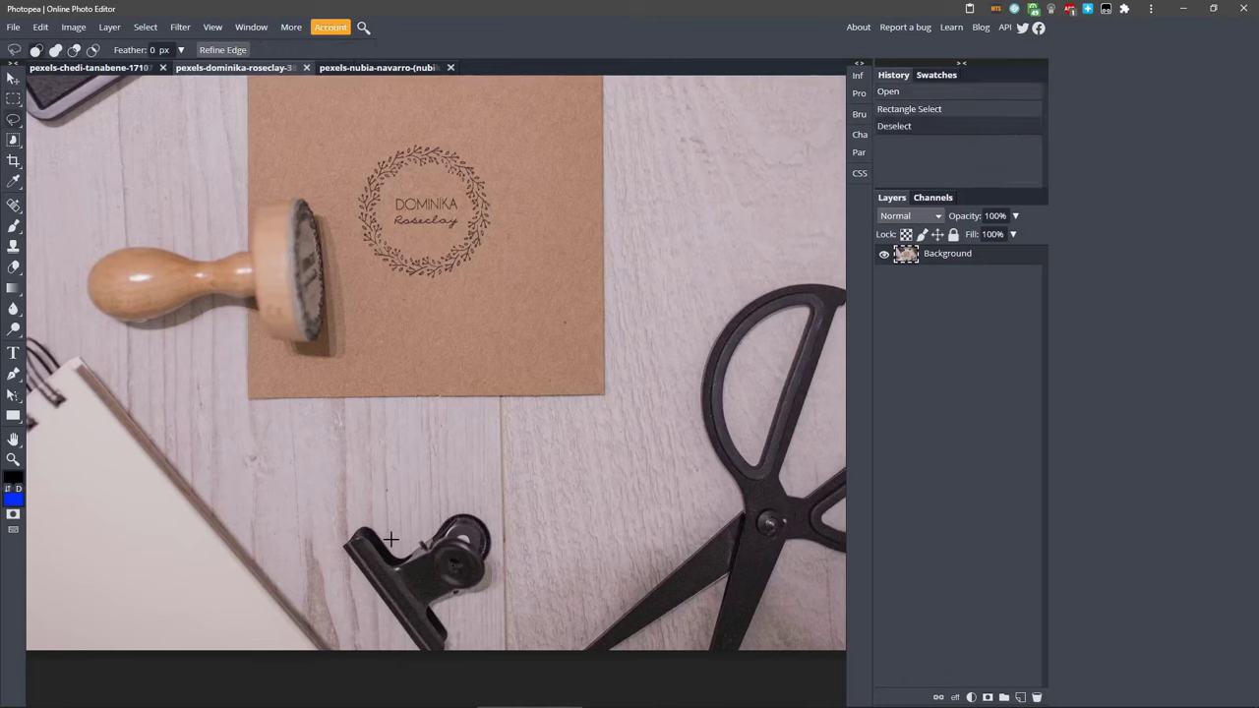
pyautogui.moveTo(364, 519)
pyautogui.mouseDown()
pyautogui.moveTo(340, 536)
pyautogui.moveTo(344, 564)
pyautogui.moveTo(405, 645)
pyautogui.moveTo(448, 659)
pyautogui.moveTo(448, 603)
pyautogui.moveTo(496, 590)
pyautogui.moveTo(506, 541)
pyautogui.moveTo(489, 513)
pyautogui.moveTo(446, 508)
pyautogui.moveTo(403, 541)
pyautogui.moveTo(382, 539)
pyautogui.mouseUp()
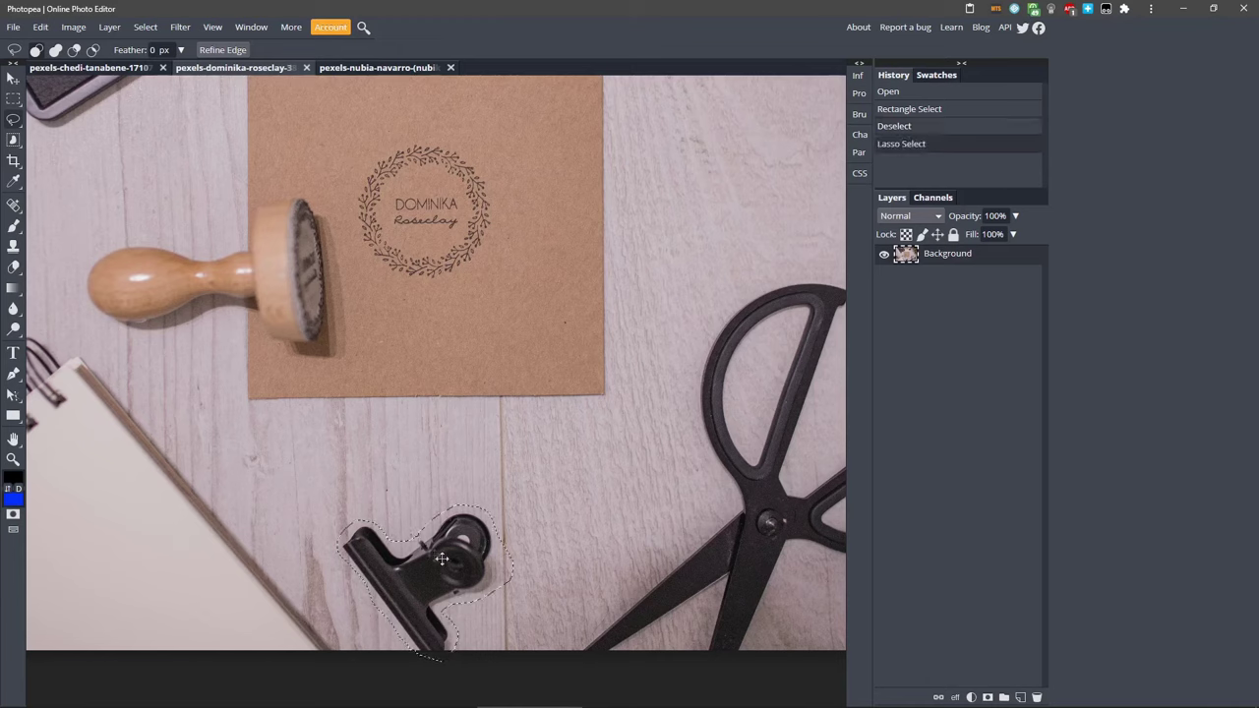
# Step: Try to remove the selected binder clip with a Content Aware fill on the Background layer
pyautogui.click(41, 27)
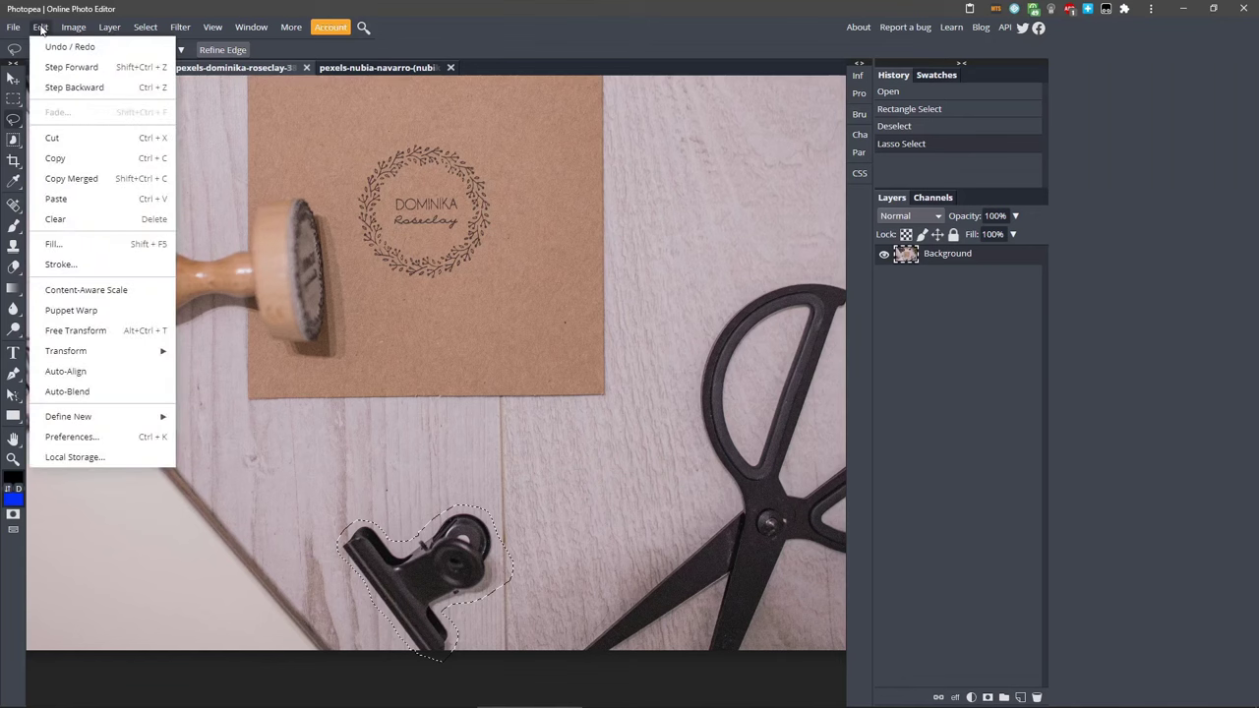
pyautogui.click(69, 251)
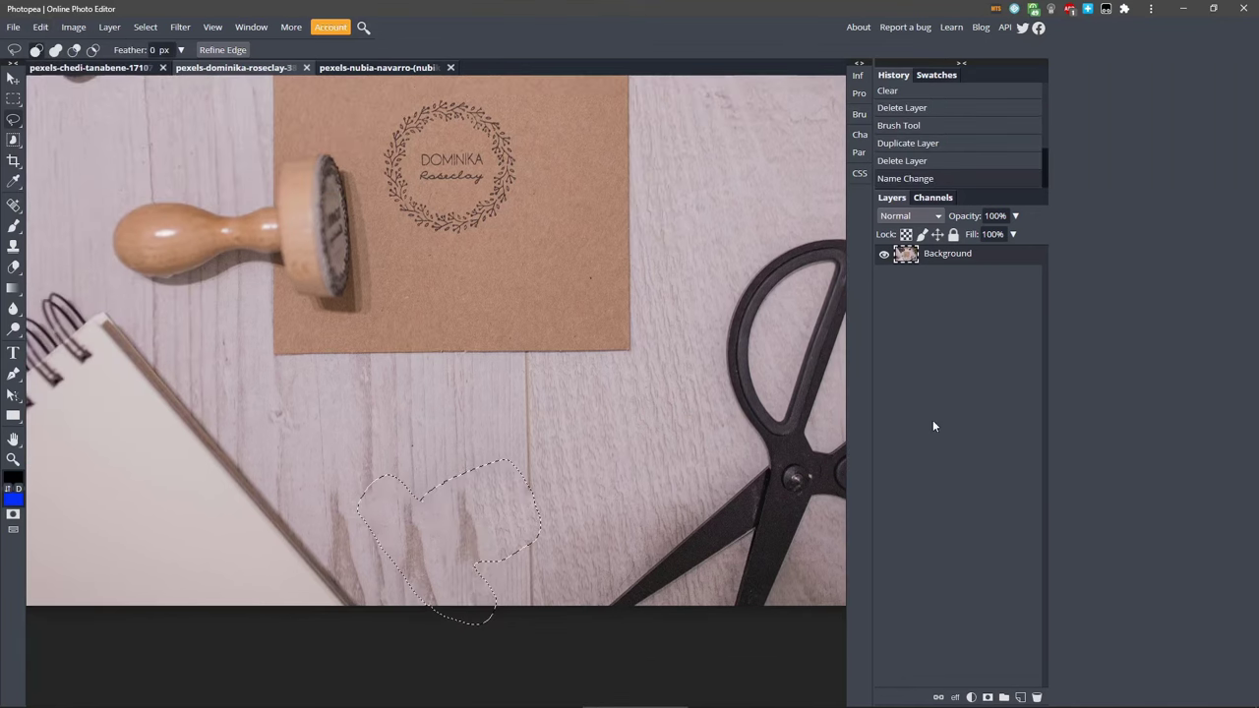
pyautogui.hotkey('ctrl', 'd')
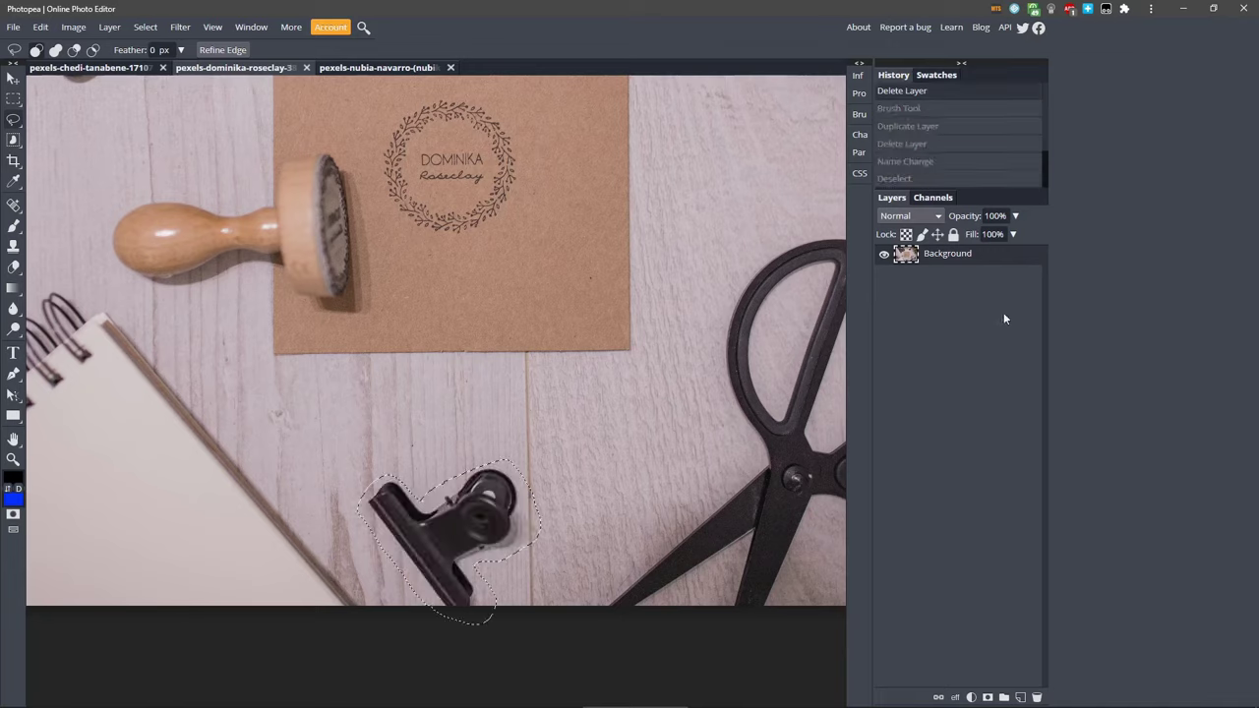
# Step: Duplicate the Background layer of the stamp photo and rename the copy Patch
pyautogui.rightClick(959, 262)
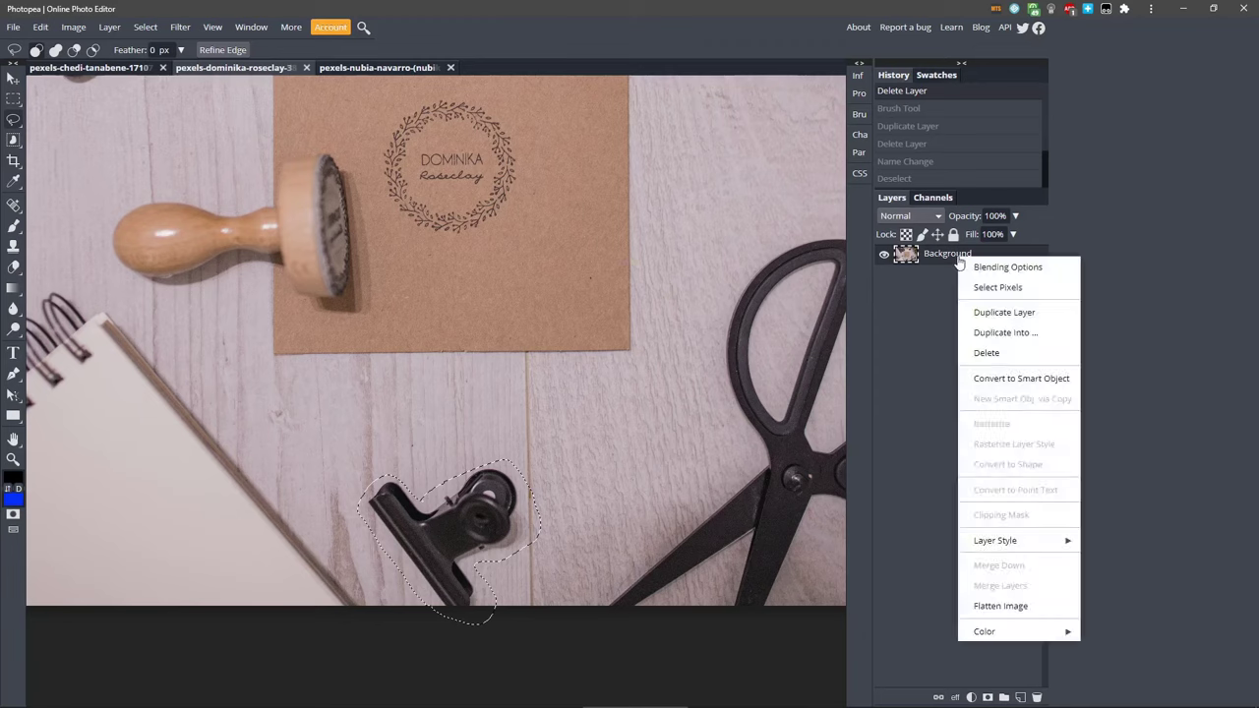
pyautogui.click(974, 311)
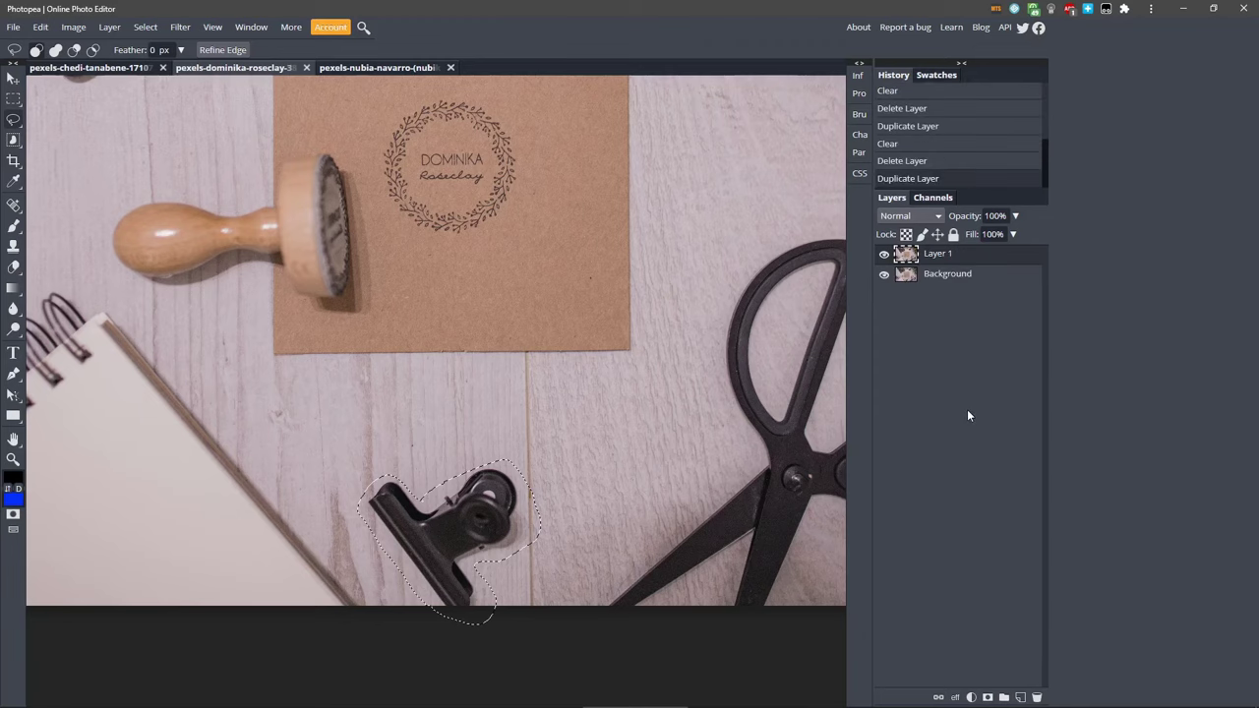
pyautogui.doubleClick(939, 255)
pyautogui.write('Patch')
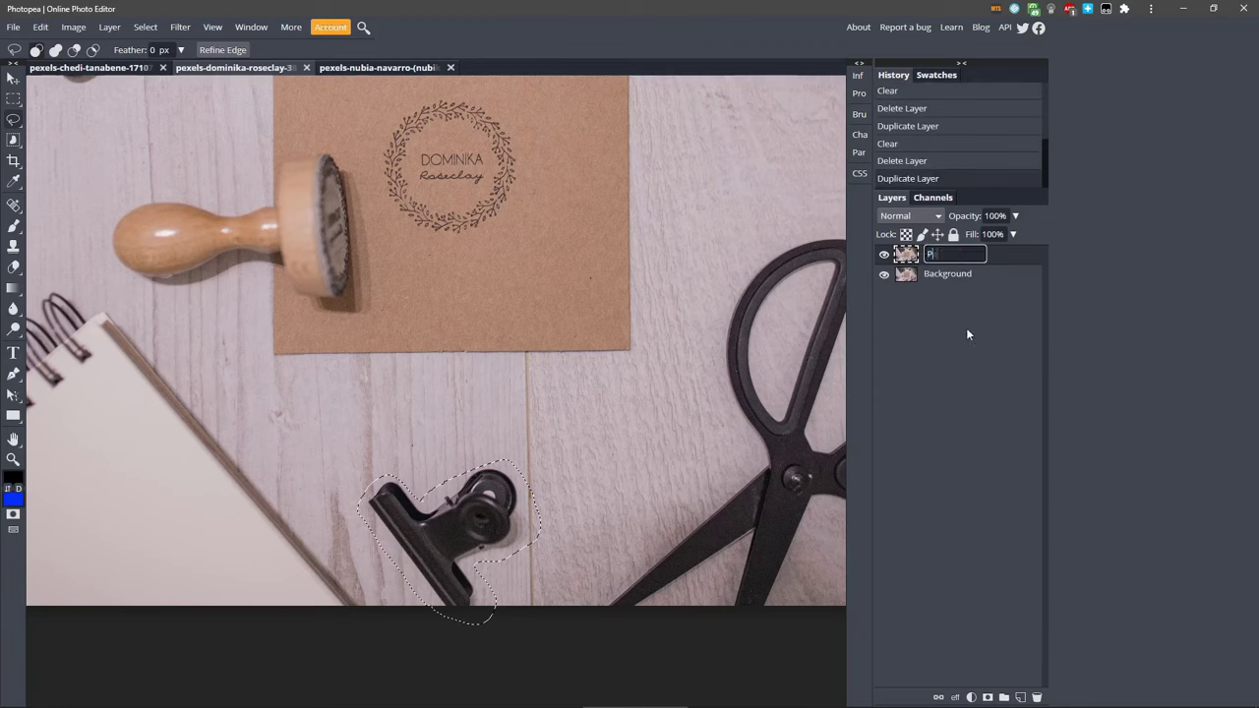
pyautogui.press('Return')
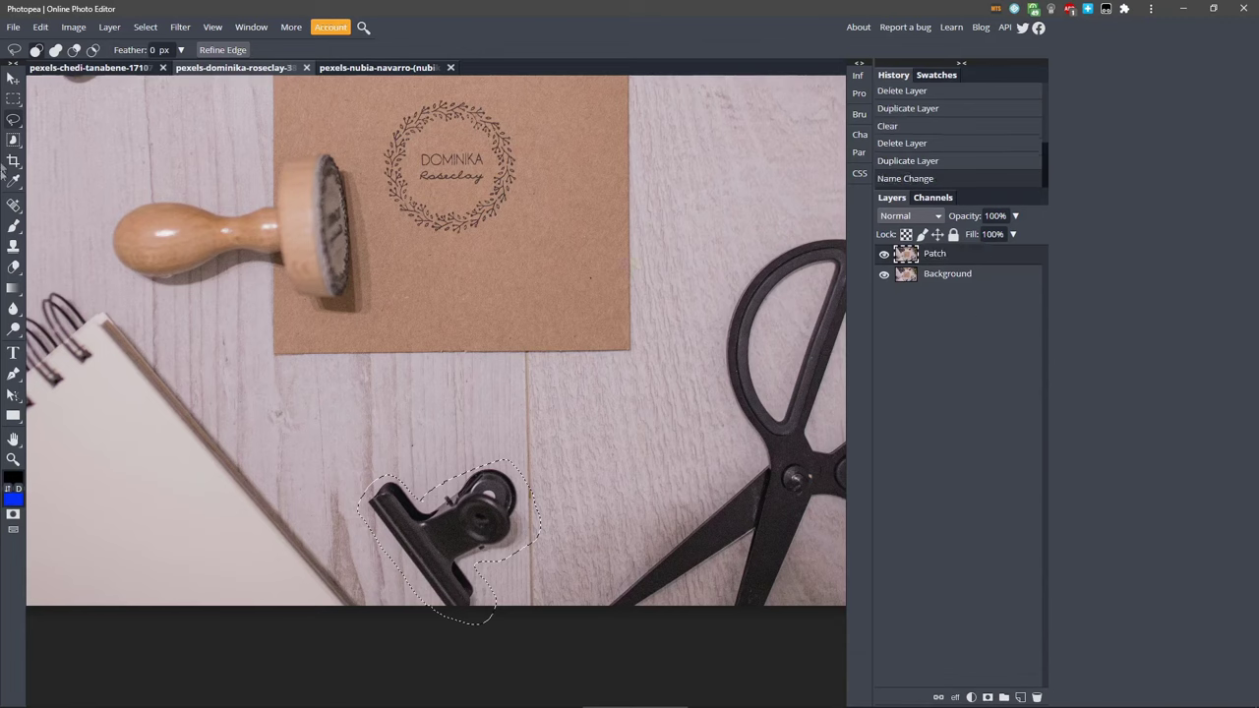
# Step: Use the Patch Tool to replace the selected binder clip with clean wood from above it, patch the remnants again, and deselect
pyautogui.click(12, 207)
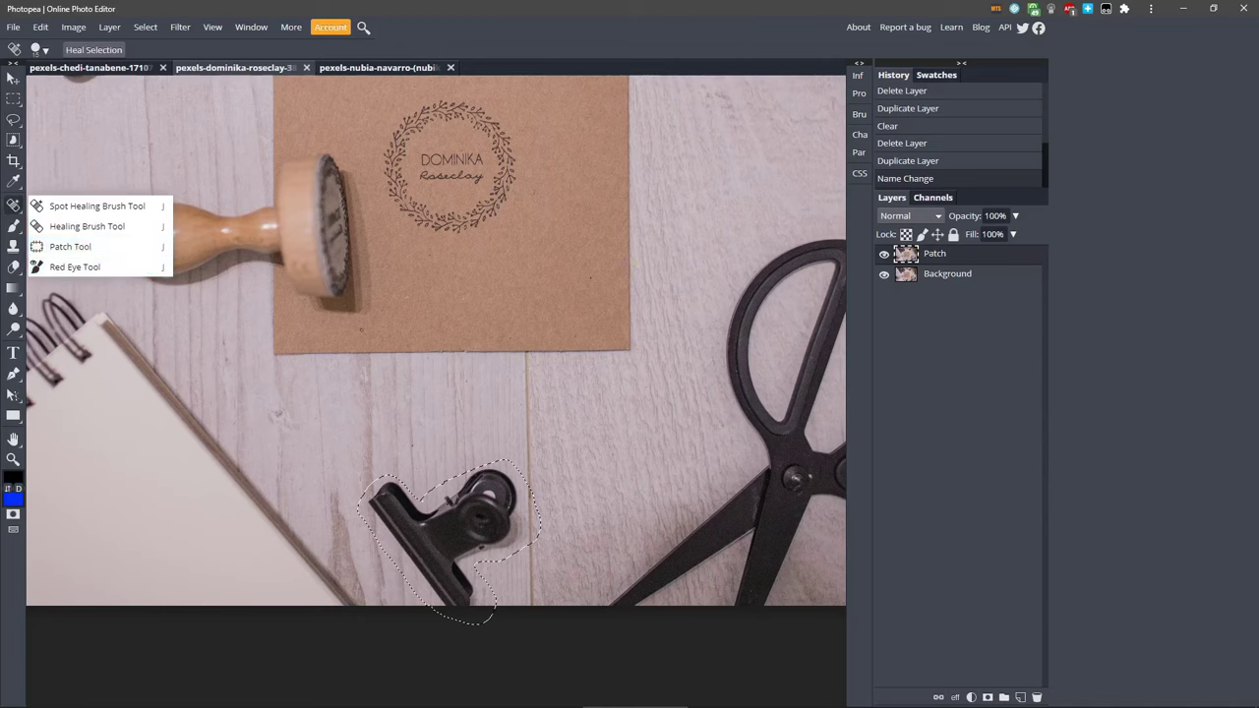
pyautogui.click(70, 246)
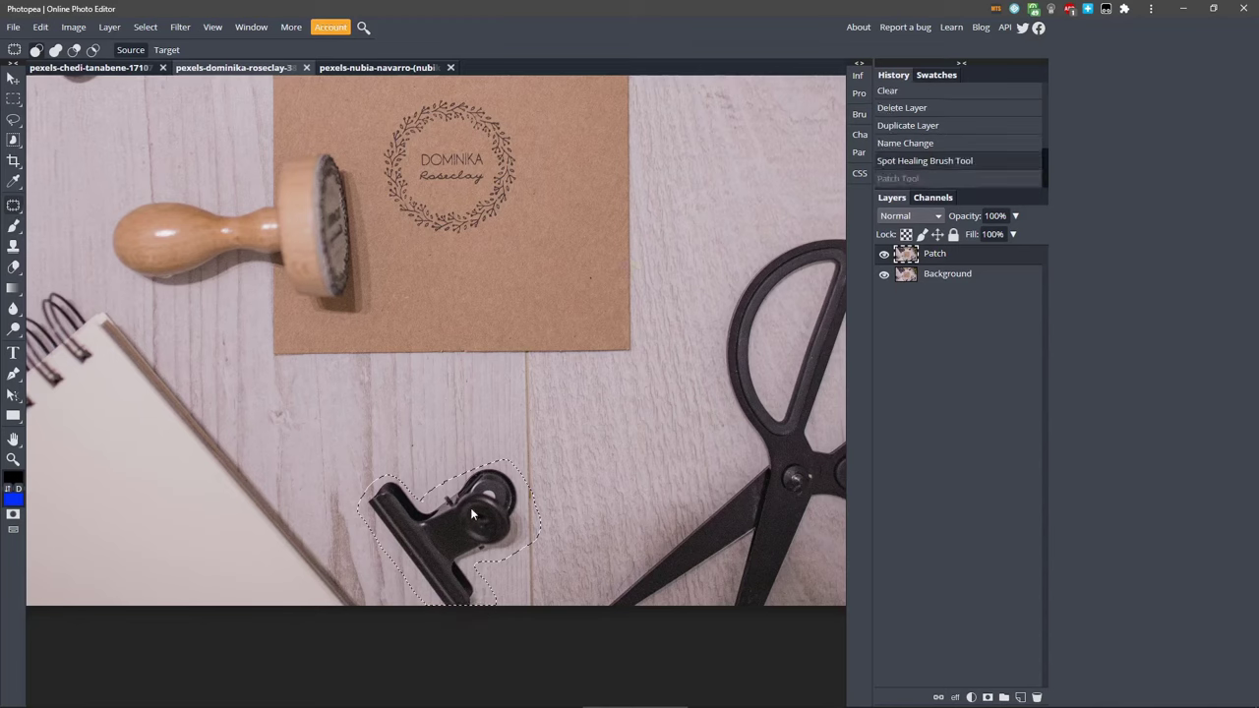
pyautogui.moveTo(470, 508); pyautogui.dragTo(469, 414)
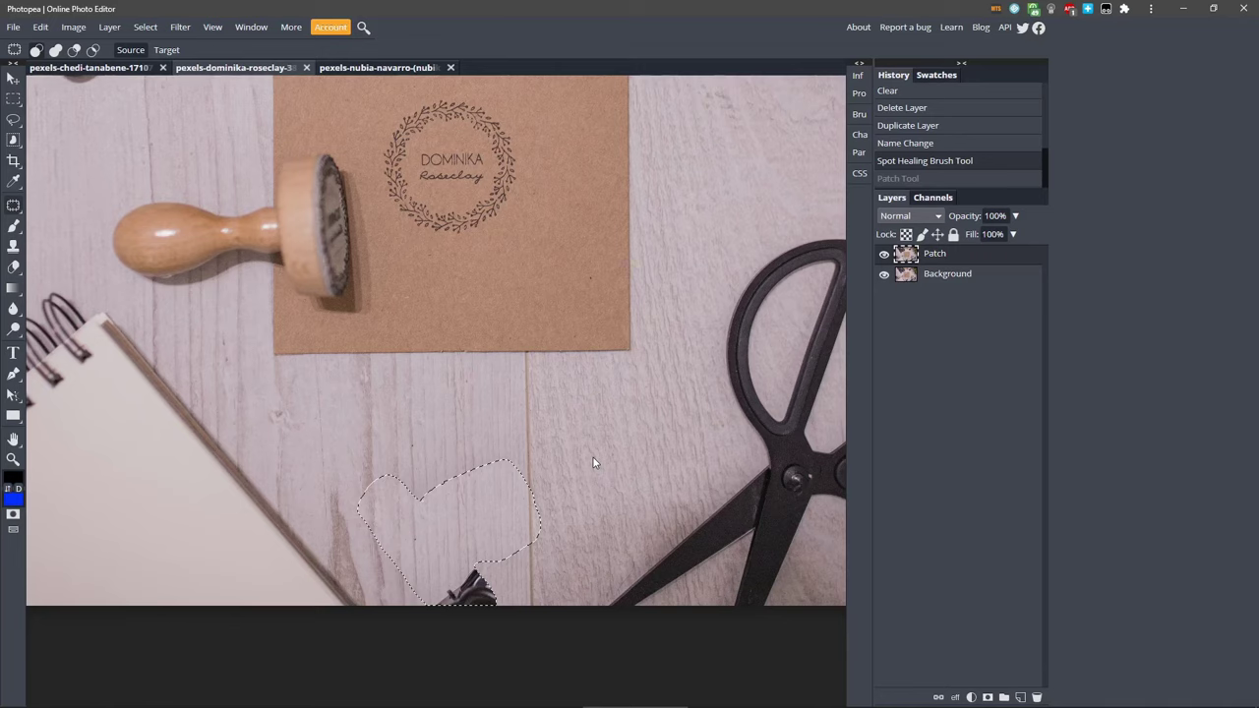
pyautogui.hotkey('ctrl', 'shift', 'z')
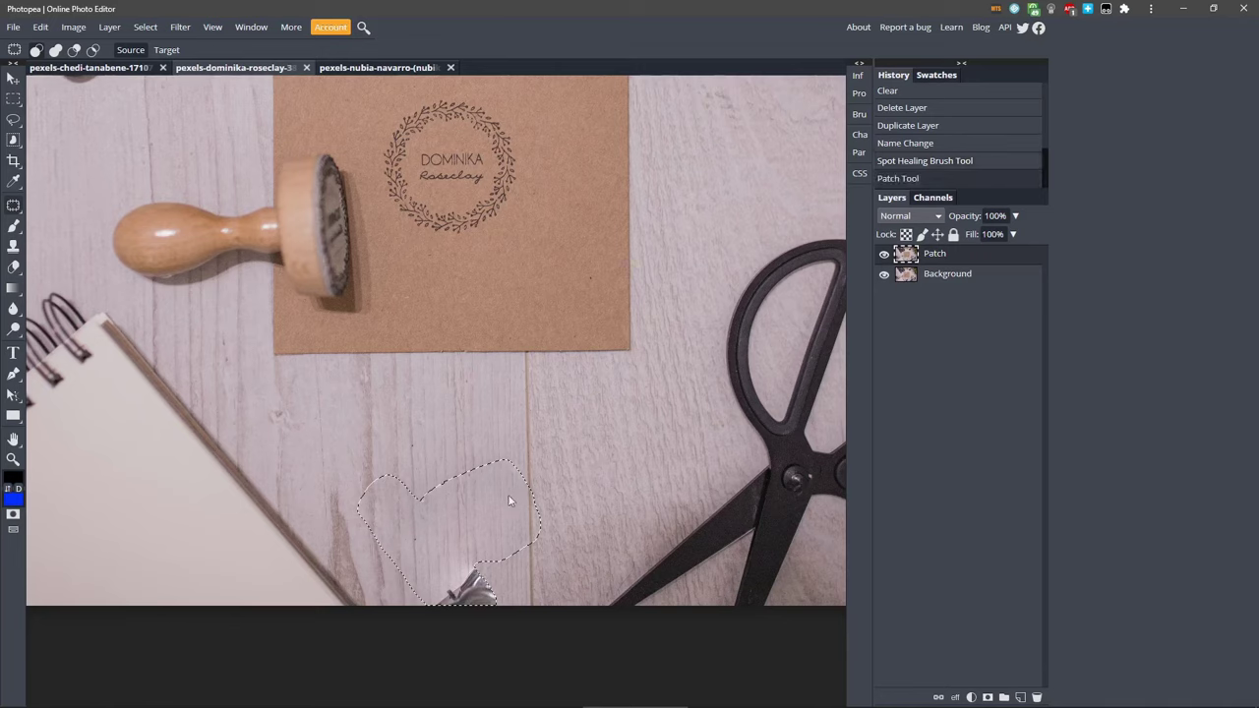
pyautogui.moveTo(479, 506); pyautogui.dragTo(478, 452)
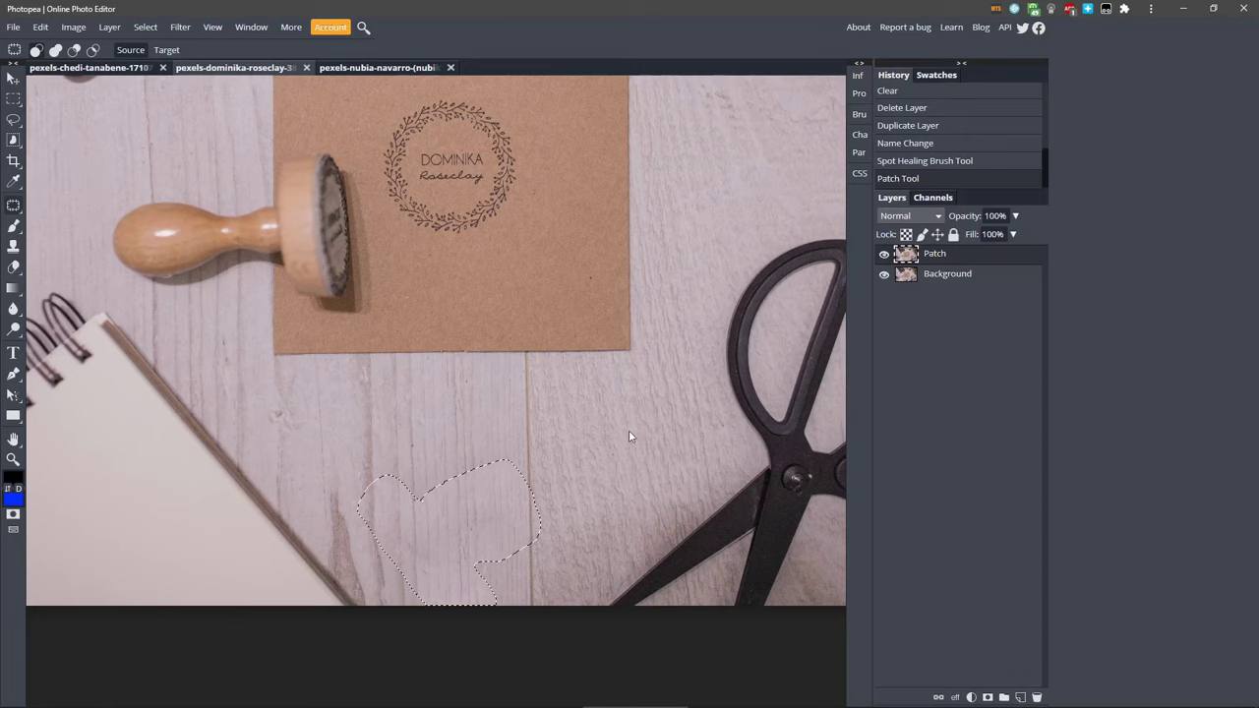
pyautogui.hotkey('ctrl', 'd')
pyautogui.scroll(-4, 388, 501)
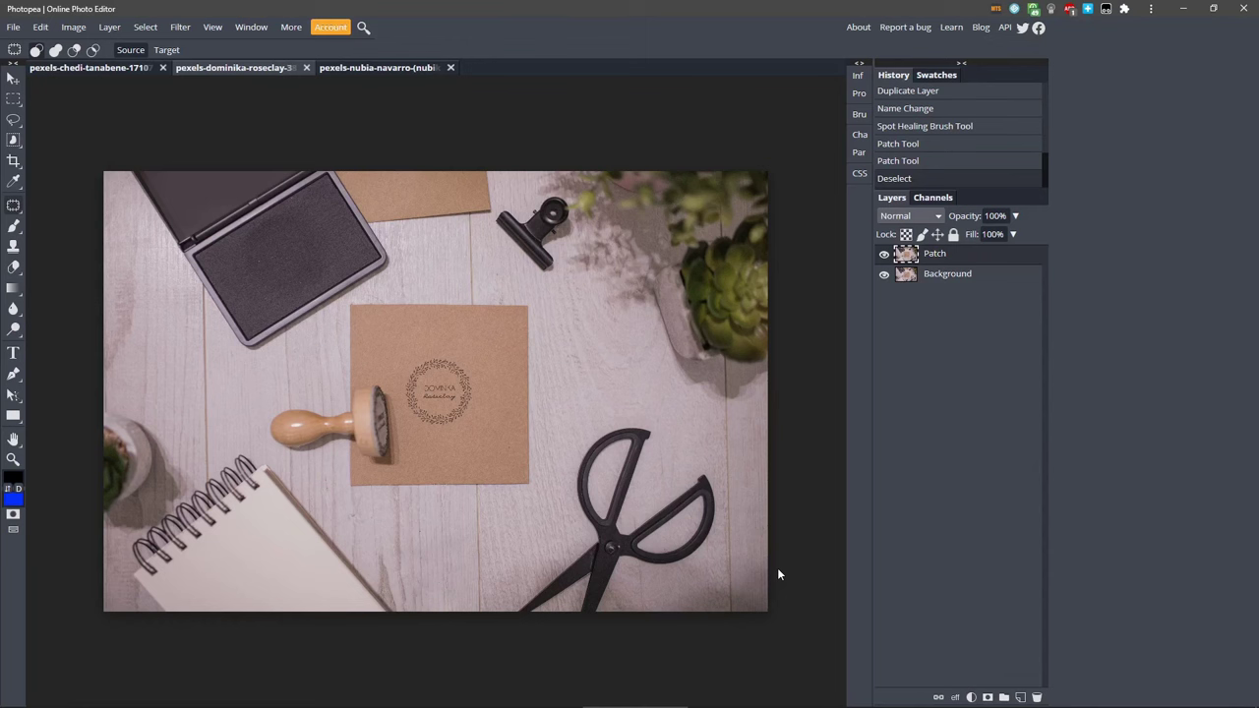
# Step: Switch to the photo of the woman by the turquoise building, duplicate its Background layer, and rename the copy Clone
pyautogui.click(357, 70)
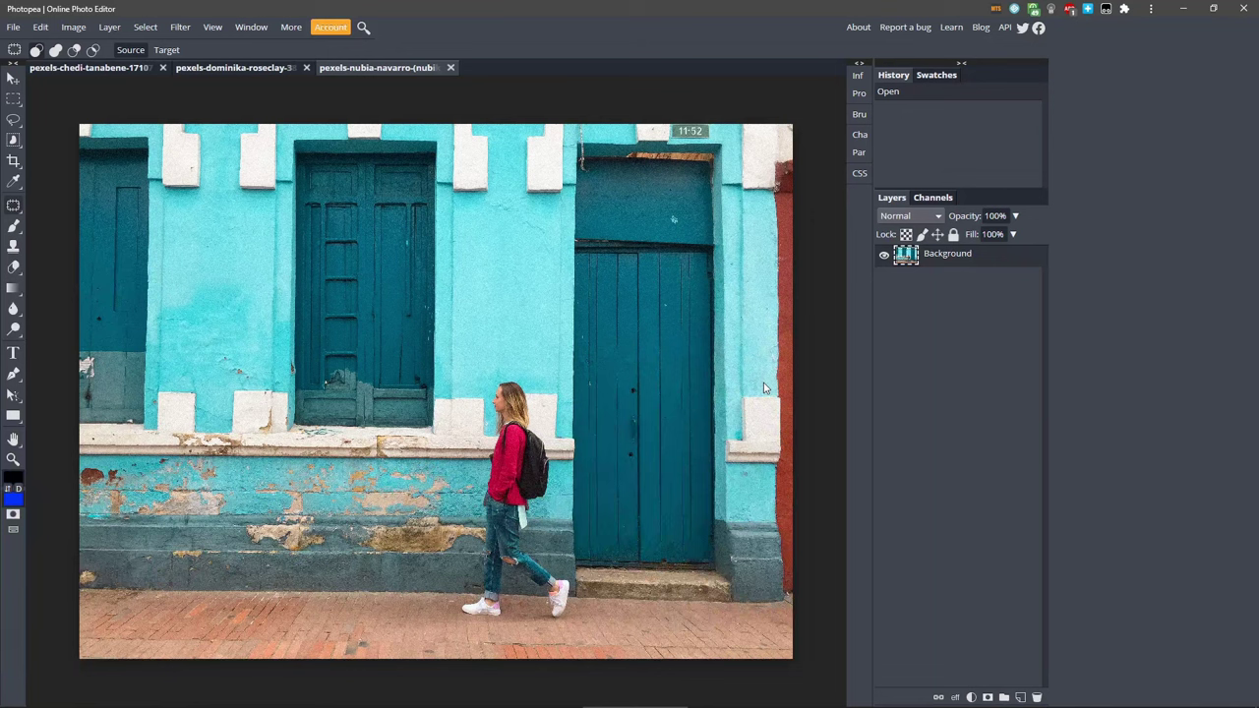
pyautogui.rightClick(938, 257)
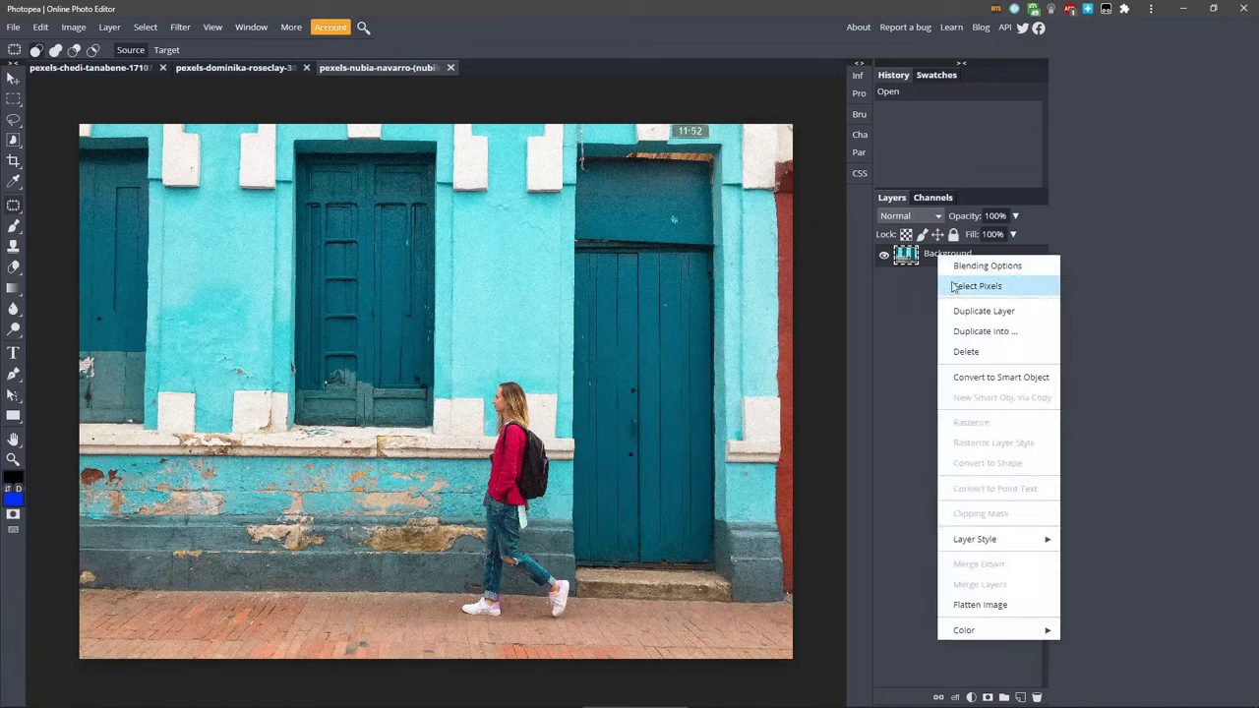
pyautogui.click(983, 311)
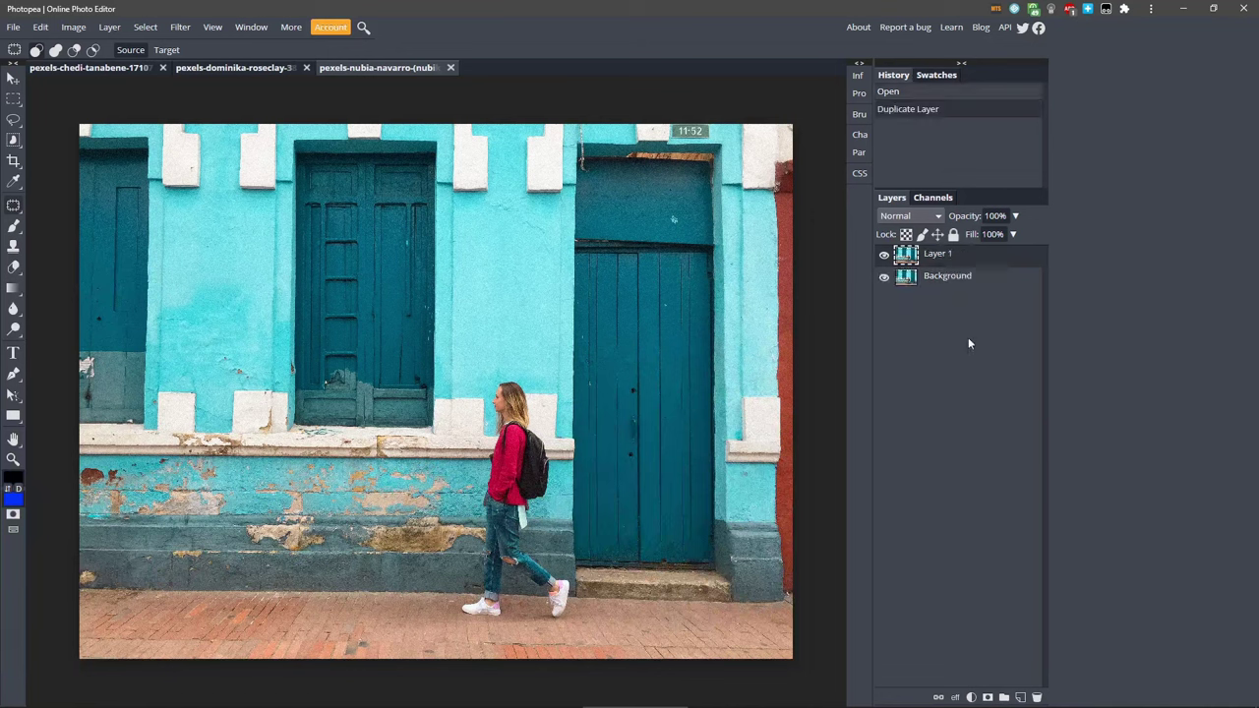
pyautogui.doubleClick(937, 254)
pyautogui.write('Clone')
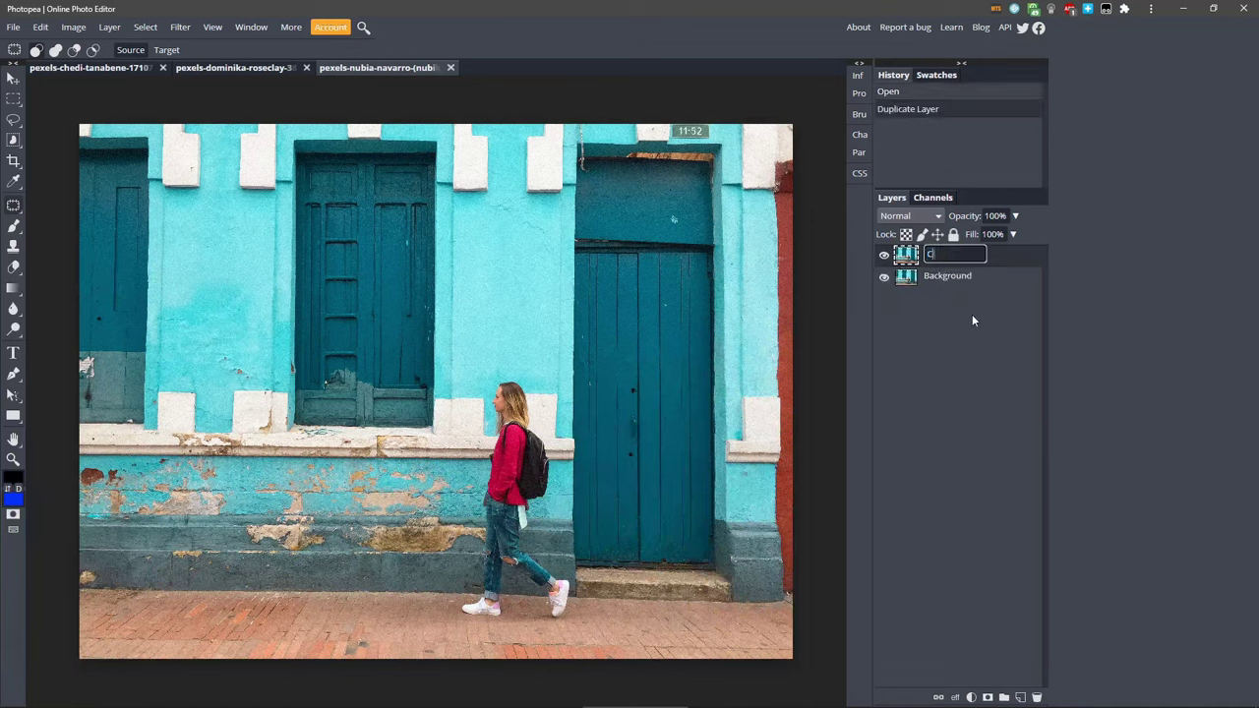
pyautogui.press('Return')
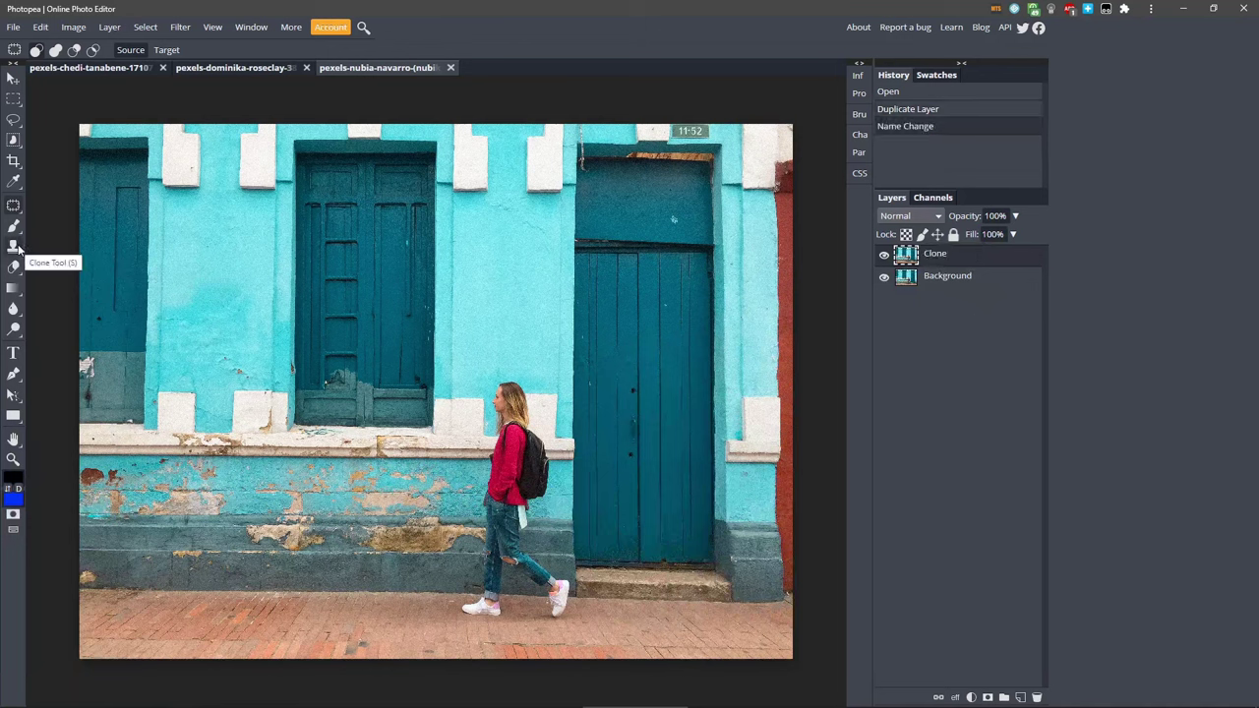
# Step: Activate the Clone Tool to retouch the wall around the woman on the Clone layer
pyautogui.press('s')
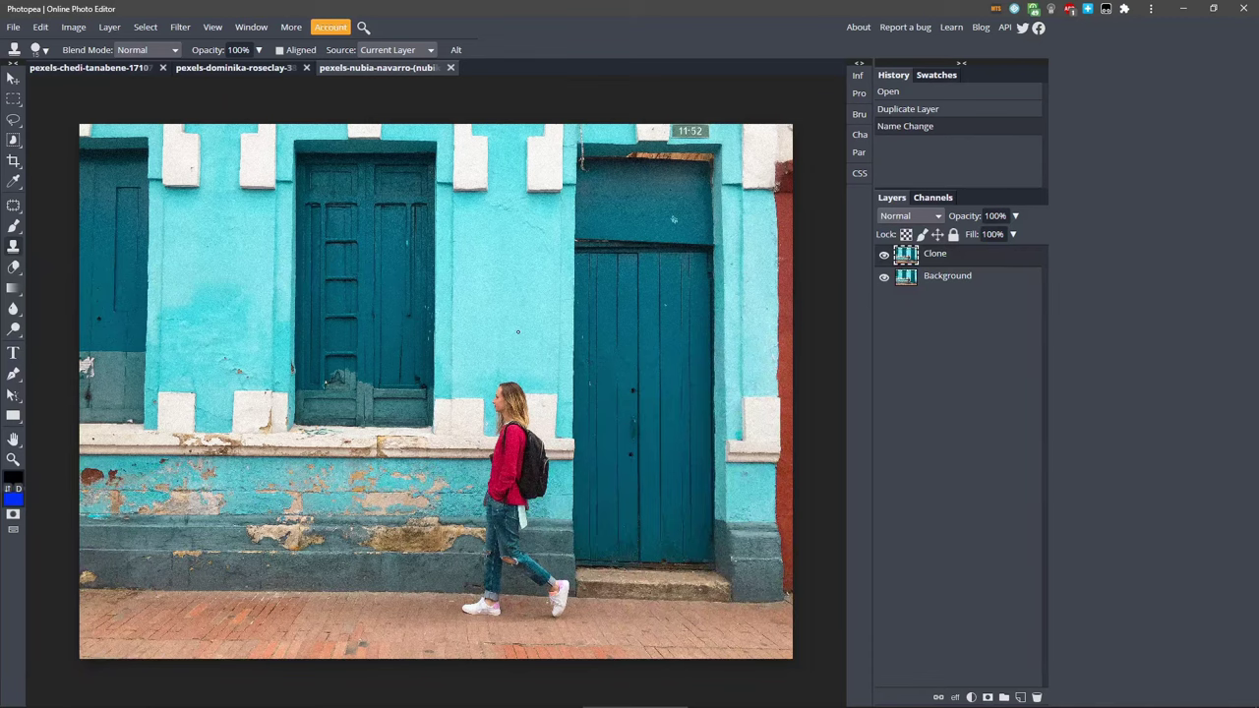
pyautogui.scroll(3, 500, 348)
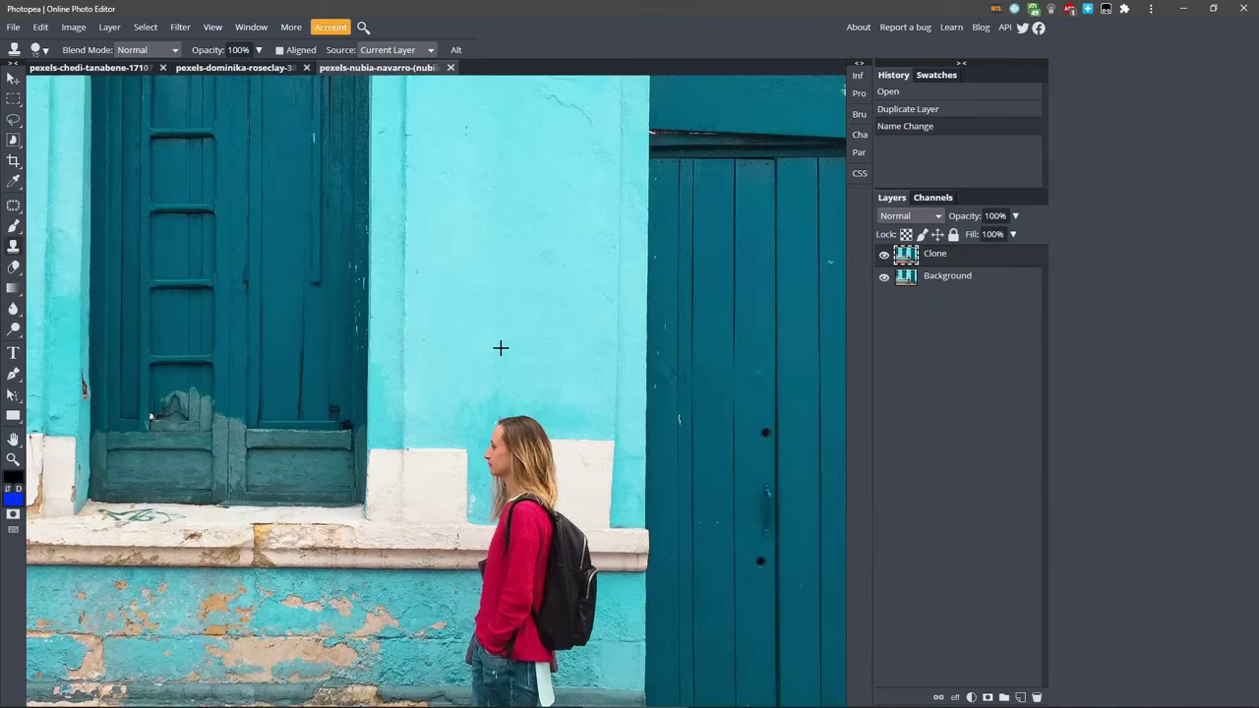
pyautogui.scroll(2, 500, 348)
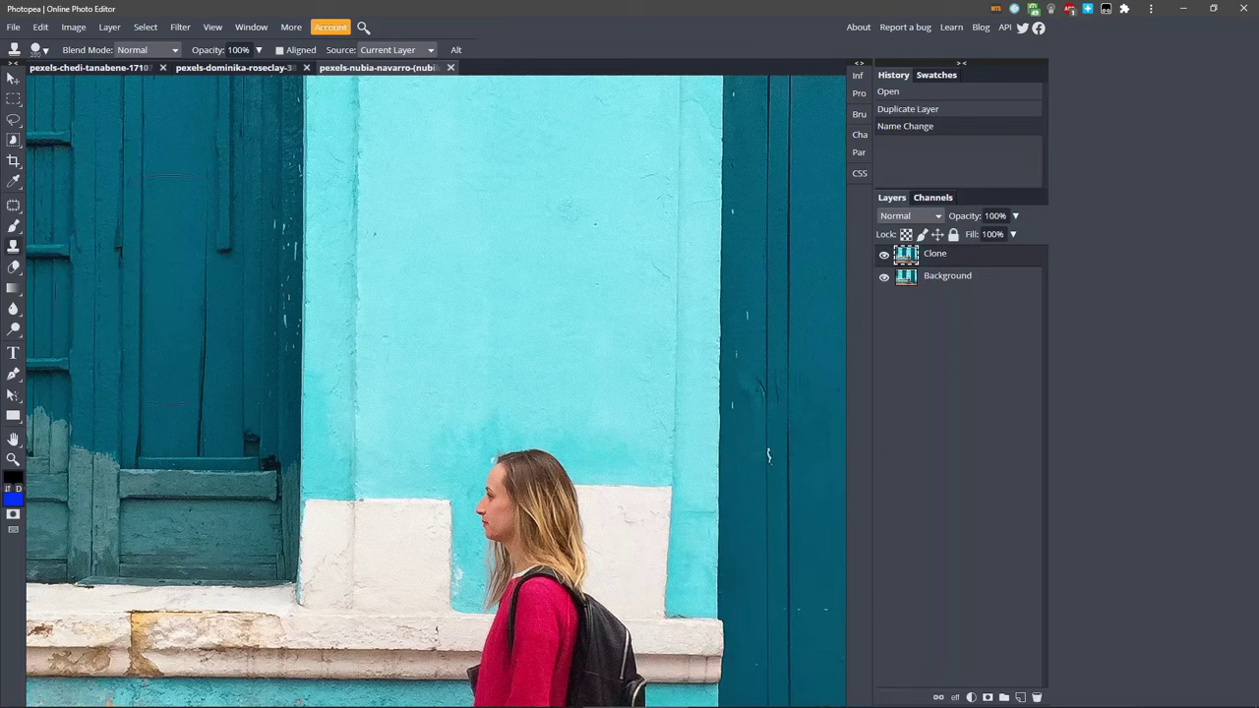
# Step: Try cloning turquoise wall over the window shutters with a greatly enlarged brush, and undo the stroke
pyautogui.press(']')
pyautogui.press(']')
pyautogui.press(']')
pyautogui.press(']')
pyautogui.press(']')
pyautogui.press(']')
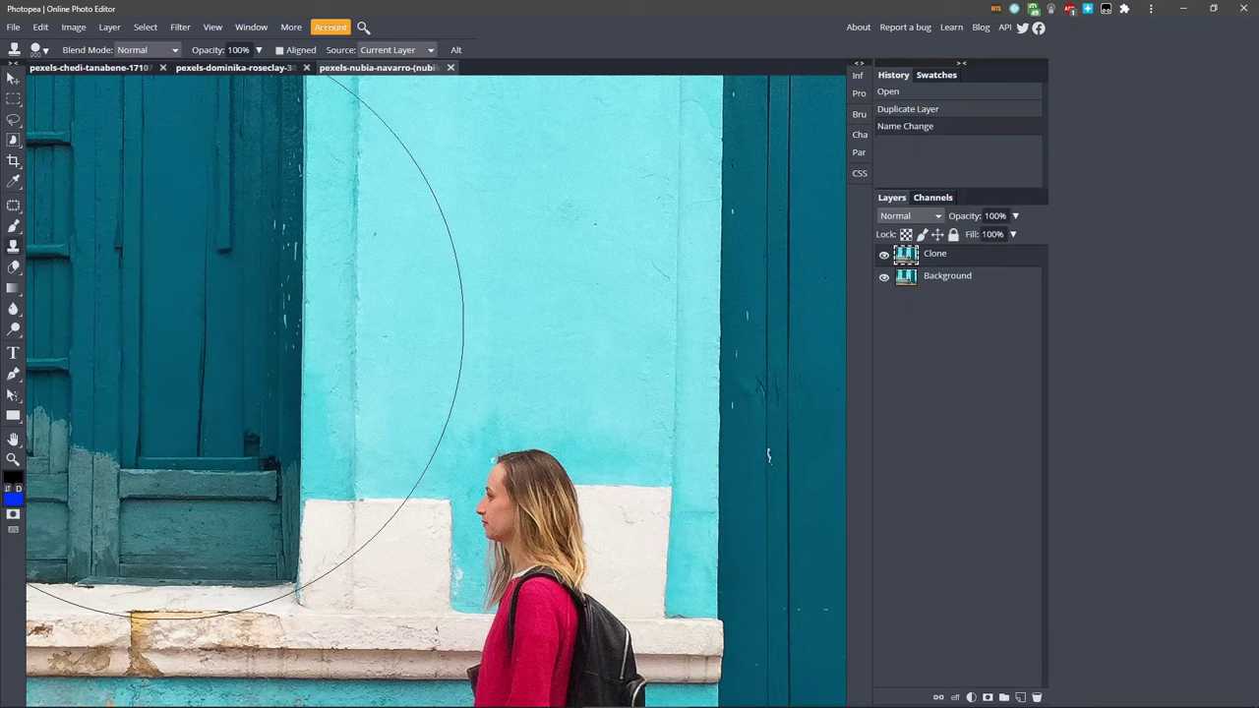
pyautogui.moveTo(170, 325); pyautogui.dragTo(228, 325)
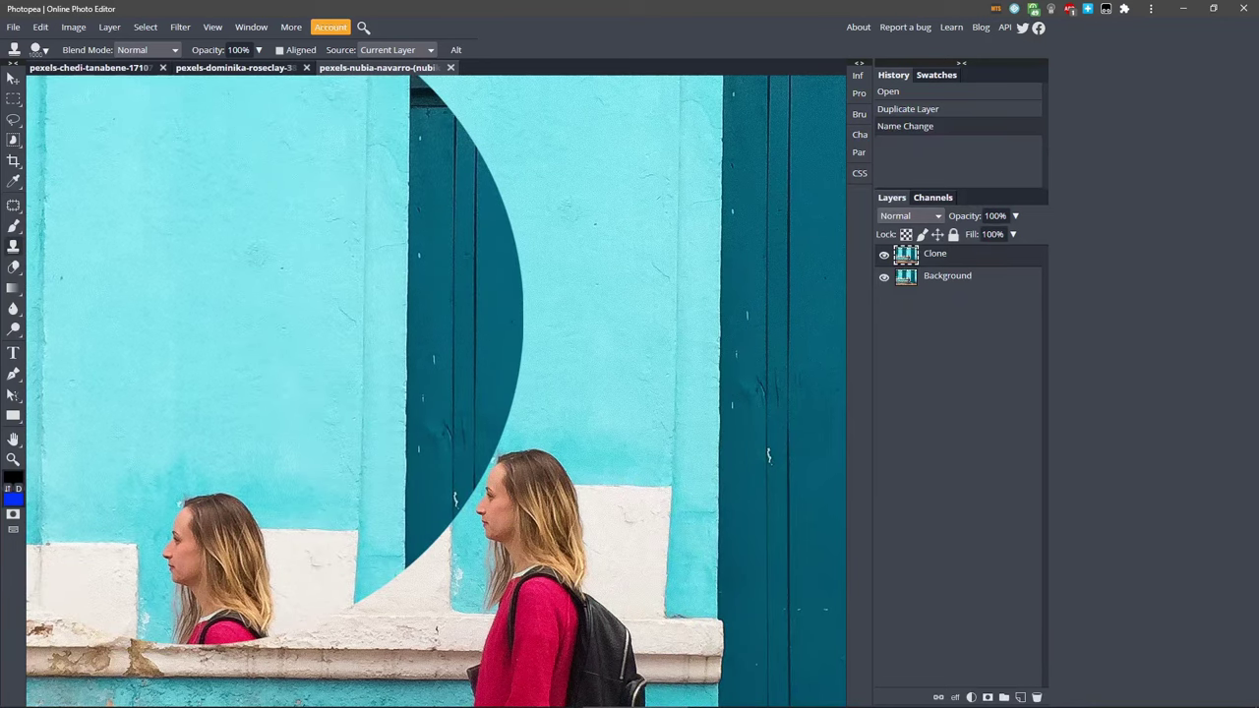
pyautogui.hotkey('ctrl', 'z')
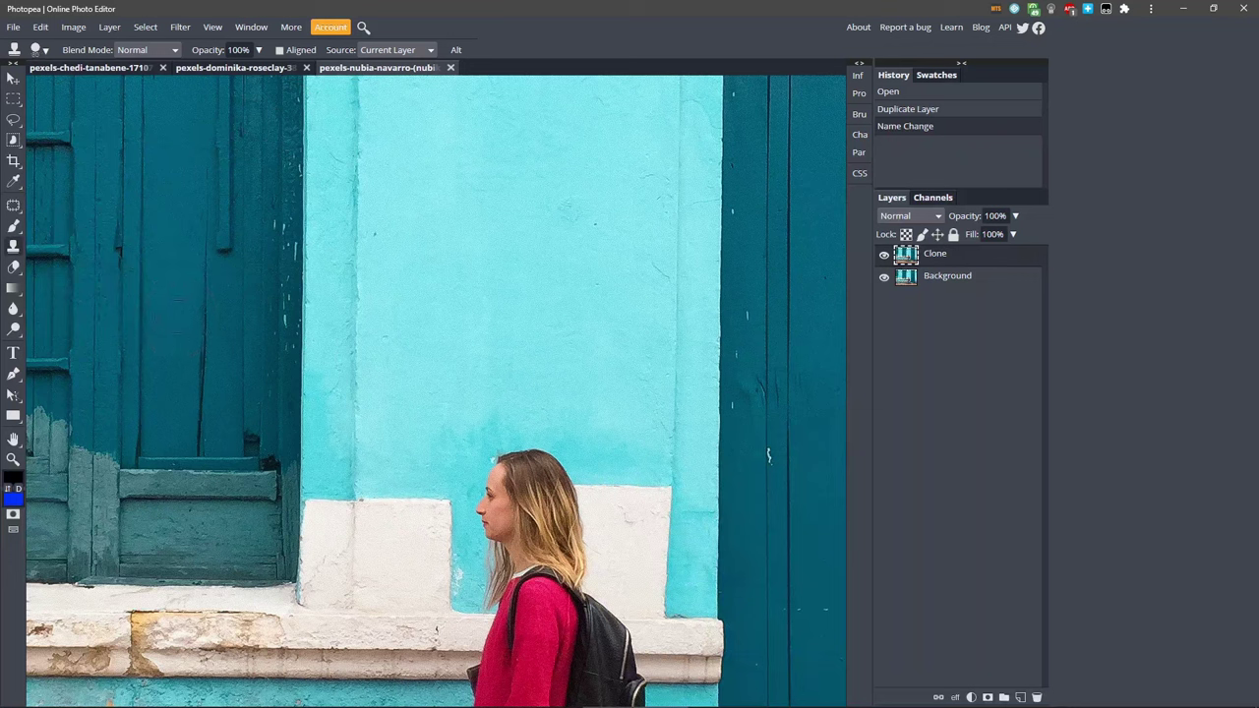
# Step: Reduce the clone brush to 40 px, test it with hard-edged strokes over the window shutters, and undo the test
pyautogui.press('[')
pyautogui.moveTo(163, 137)
pyautogui.mouseDown()
pyautogui.moveTo(167, 334)
pyautogui.moveTo(148, 344)
pyautogui.moveTo(147, 321)
pyautogui.moveTo(202, 329)
pyautogui.moveTo(131, 357)
pyautogui.moveTo(197, 369)
pyautogui.moveTo(218, 339)
pyautogui.moveTo(144, 317)
pyautogui.moveTo(219, 330)
pyautogui.mouseUp()
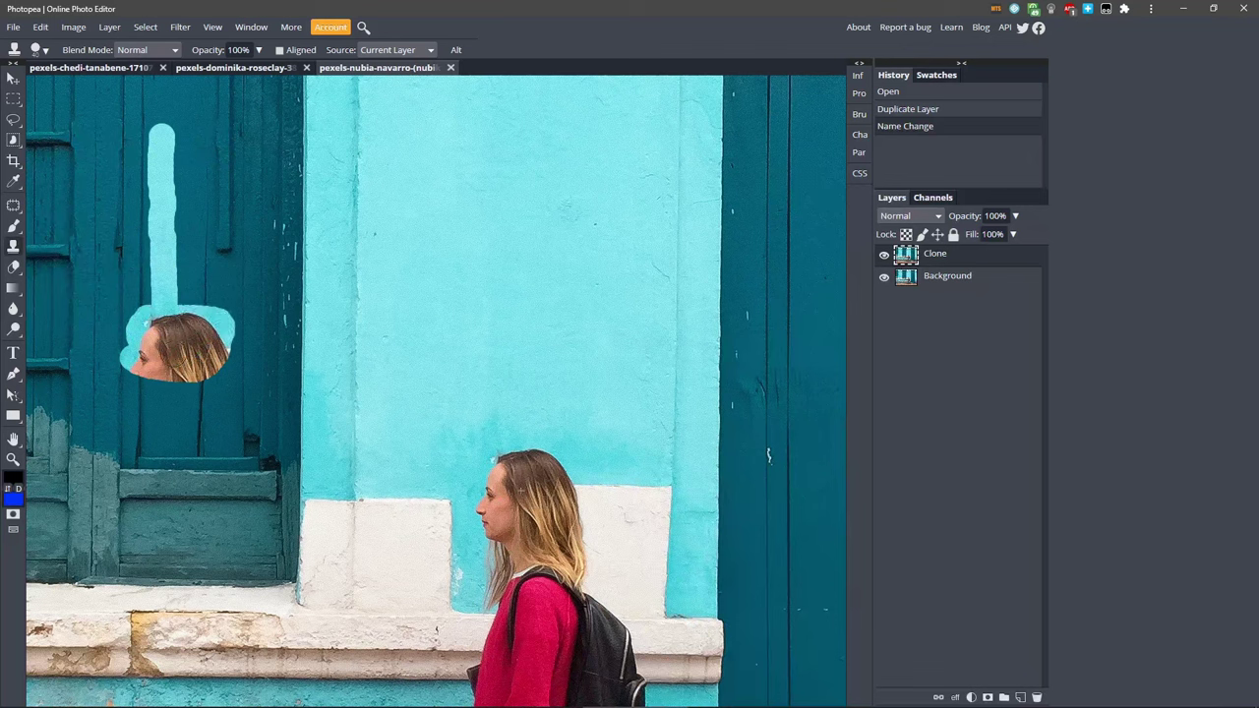
pyautogui.moveTo(172, 355); pyautogui.dragTo(174, 354)
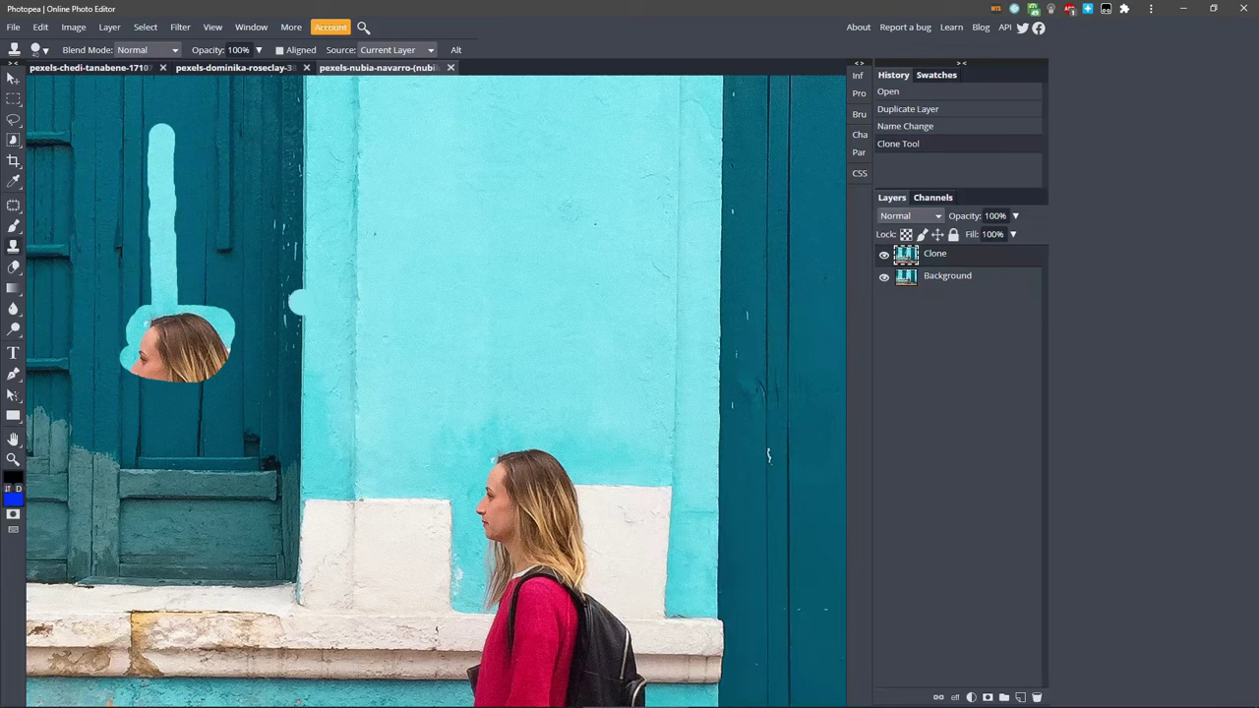
pyautogui.hotkey('ctrl', 'z')
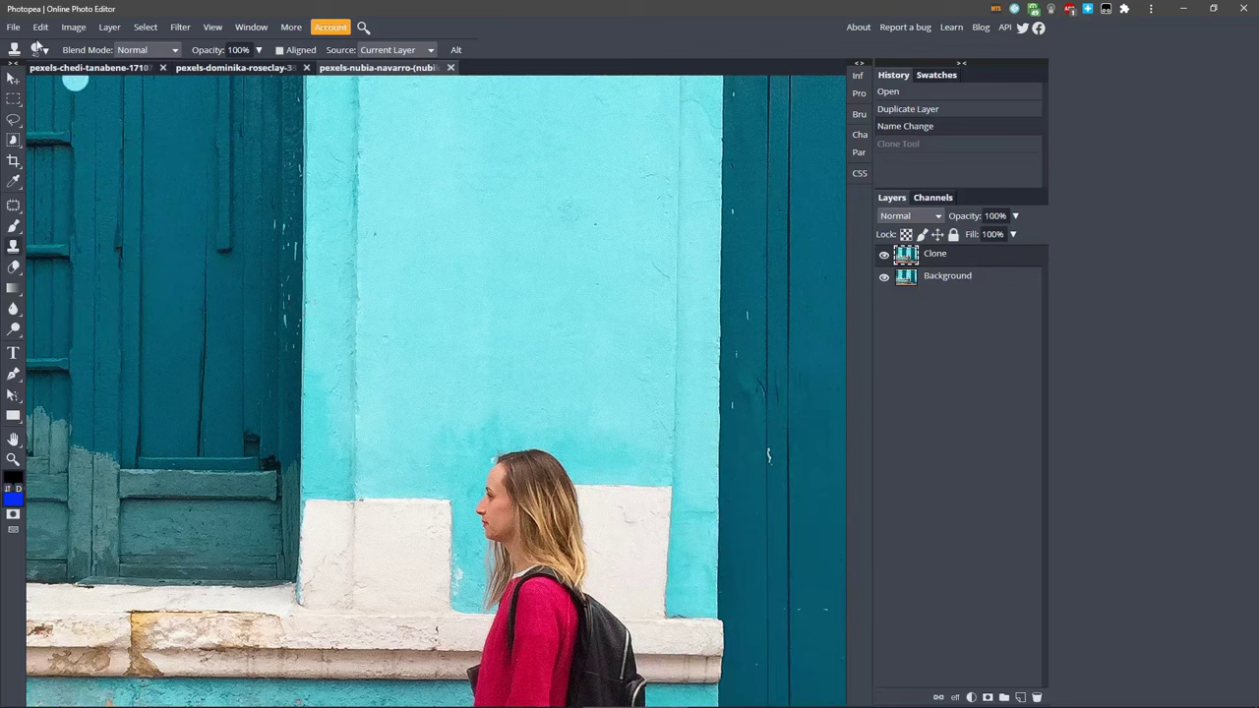
# Step: Set the clone brush hardness to 40%, test it with a soft stroke over the window shutters, and undo the stroke
pyautogui.click(42, 53)
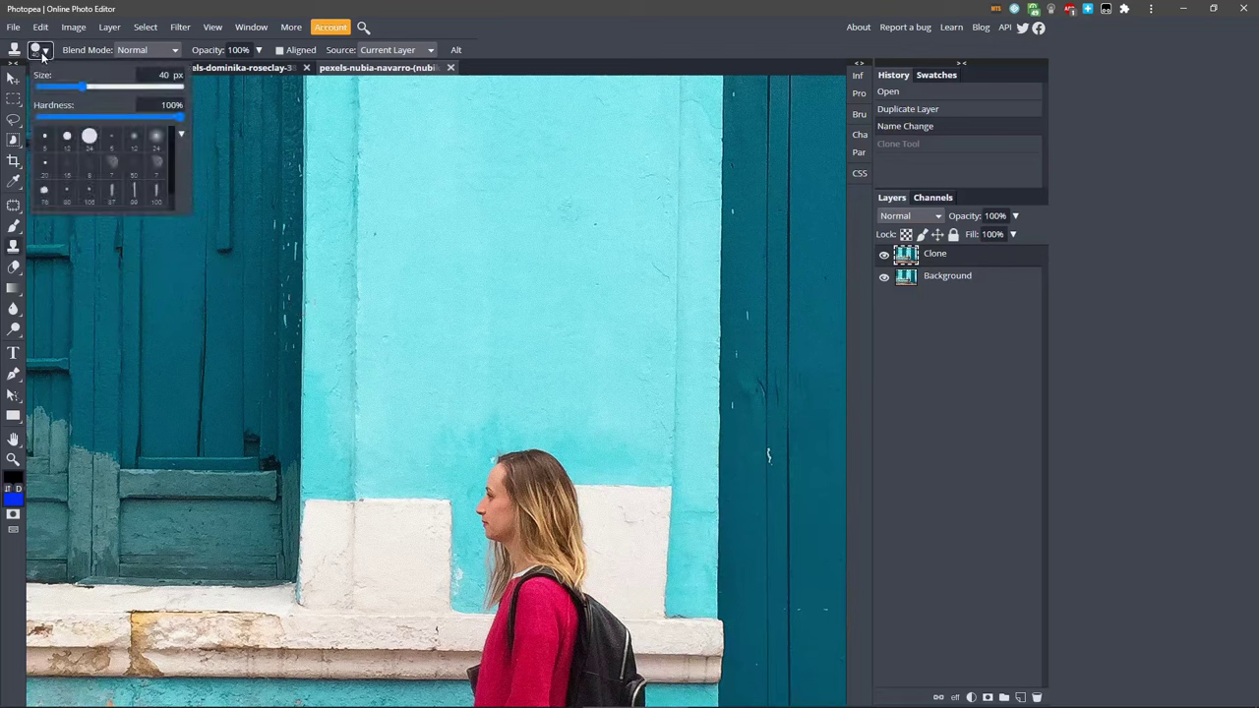
pyautogui.moveTo(181, 116); pyautogui.dragTo(97, 118)
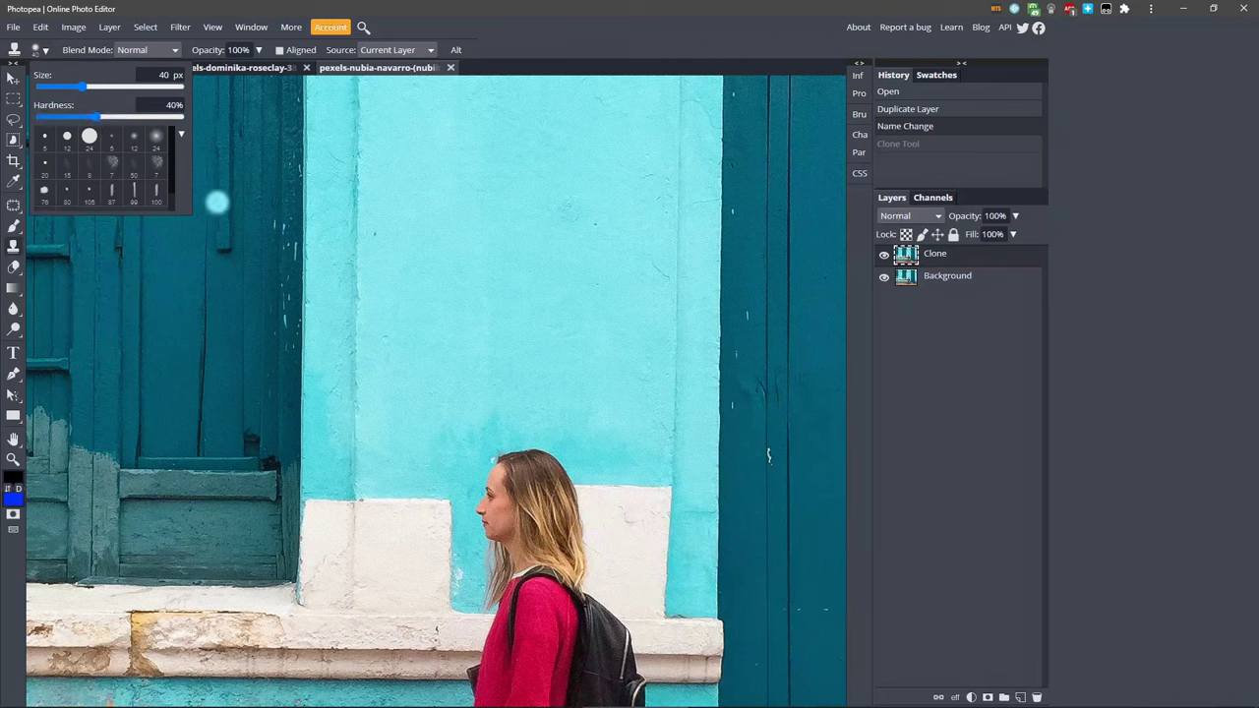
pyautogui.moveTo(209, 169)
pyautogui.mouseDown()
pyautogui.moveTo(193, 321)
pyautogui.moveTo(215, 175)
pyautogui.moveTo(206, 280)
pyautogui.moveTo(160, 315)
pyautogui.mouseUp()
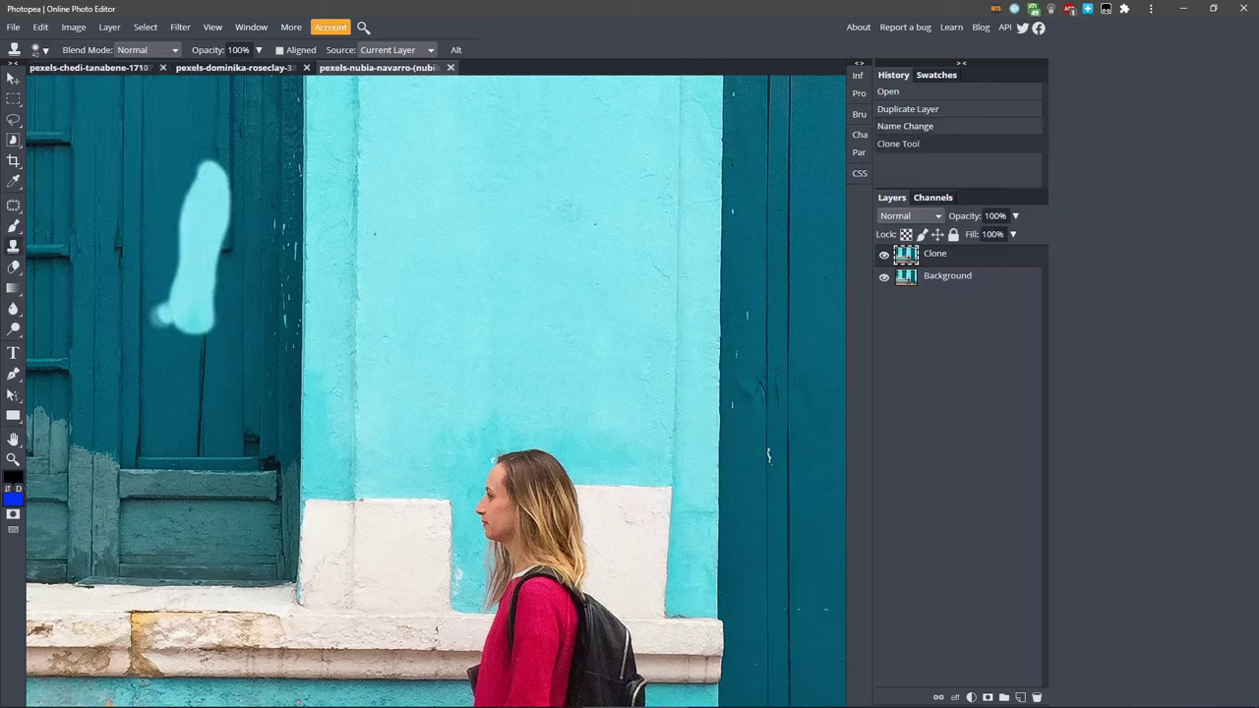
pyautogui.hotkey('ctrl', 'z')
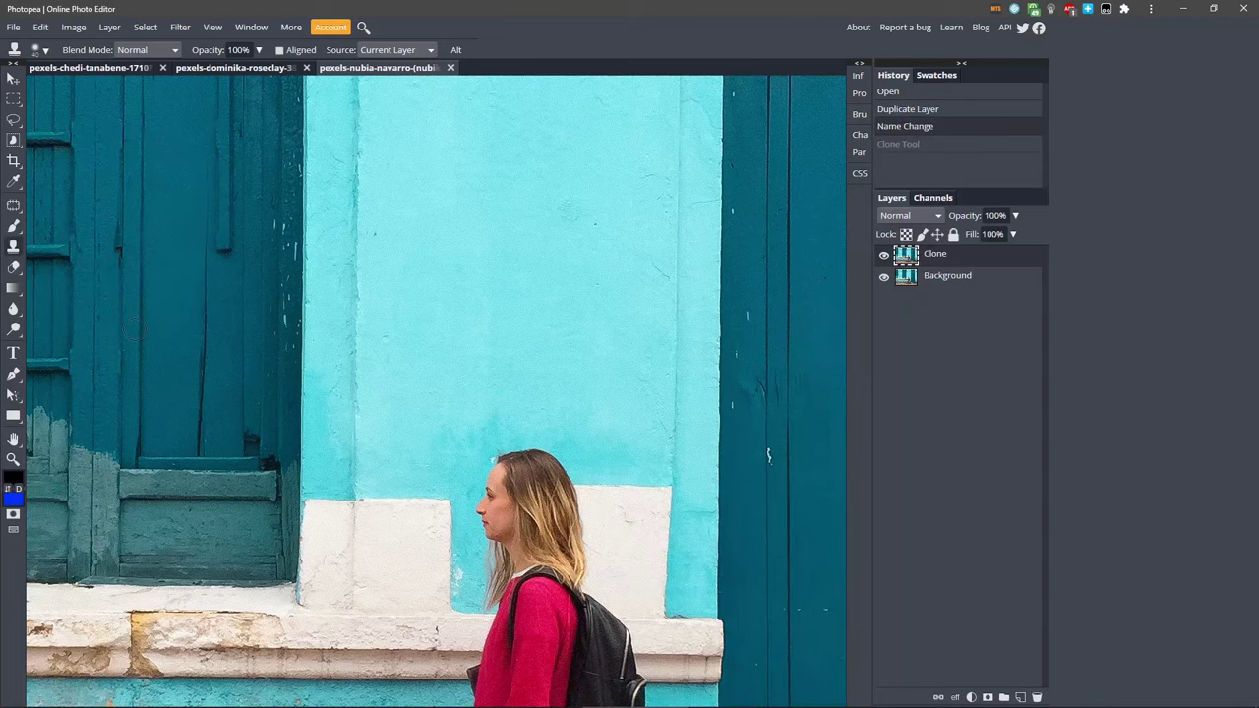
# Step: Clone turquoise wall over the top of the woman's head, her face, and the hair in front of her shoulder
pyautogui.scroll(3, 538, 470)
pyautogui.moveTo(543, 467); pyautogui.dragTo(476, 310)
pyautogui.moveTo(364, 234)
pyautogui.mouseDown()
pyautogui.moveTo(500, 247)
pyautogui.moveTo(561, 294)
pyautogui.moveTo(382, 280)
pyautogui.moveTo(348, 282)
pyautogui.moveTo(346, 298)
pyautogui.moveTo(570, 304)
pyautogui.mouseUp()
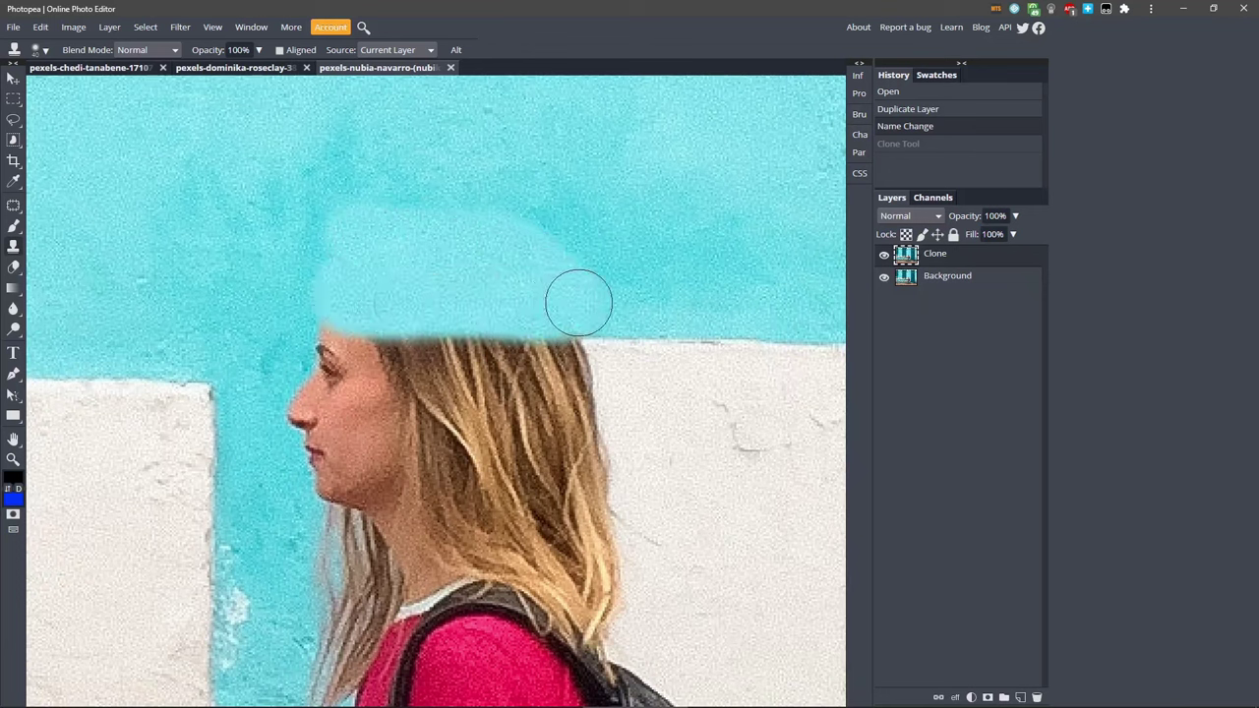
pyautogui.moveTo(579, 302)
pyautogui.mouseDown()
pyautogui.moveTo(330, 302)
pyautogui.moveTo(279, 321)
pyautogui.moveTo(304, 349)
pyautogui.moveTo(319, 340)
pyautogui.moveTo(312, 422)
pyautogui.moveTo(333, 483)
pyautogui.moveTo(355, 363)
pyautogui.moveTo(324, 663)
pyautogui.mouseUp()
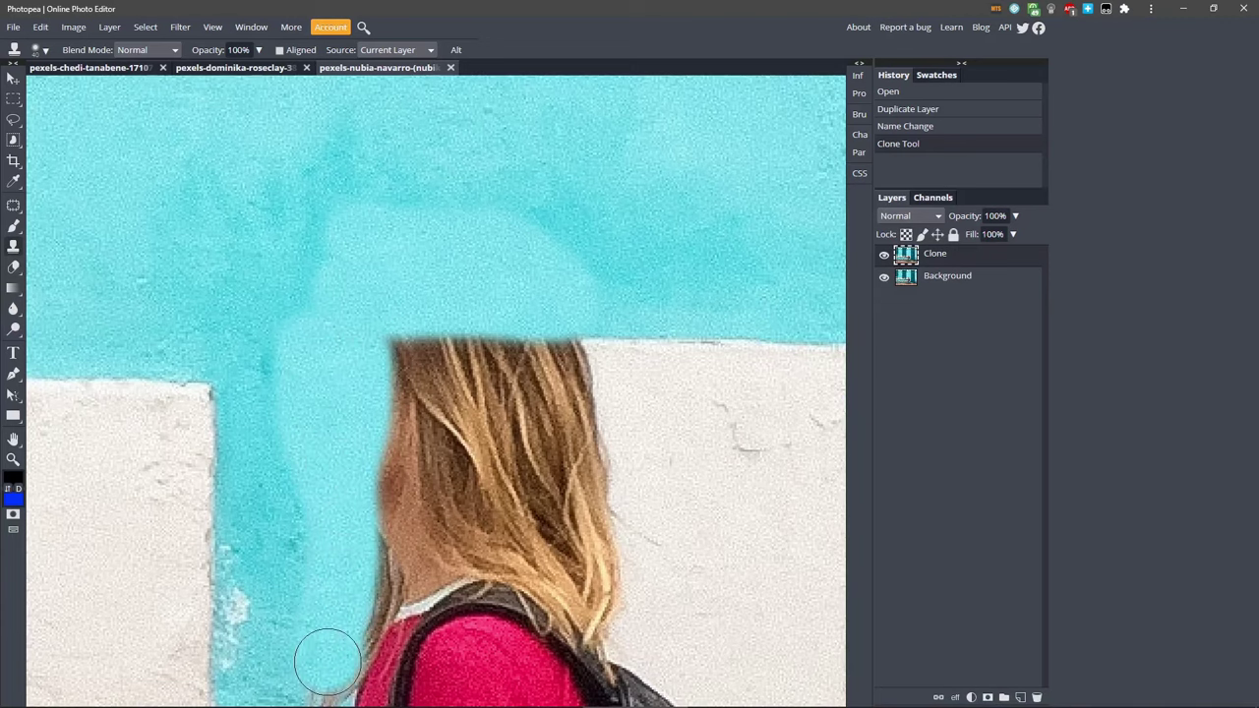
pyautogui.scroll(-5, 341, 560)
pyautogui.moveTo(339, 460)
pyautogui.mouseDown()
pyautogui.moveTo(354, 472)
pyautogui.moveTo(363, 410)
pyautogui.moveTo(366, 84)
pyautogui.mouseUp()
pyautogui.scroll(-3, 374, 246)
pyautogui.scroll(9, 393, 268)
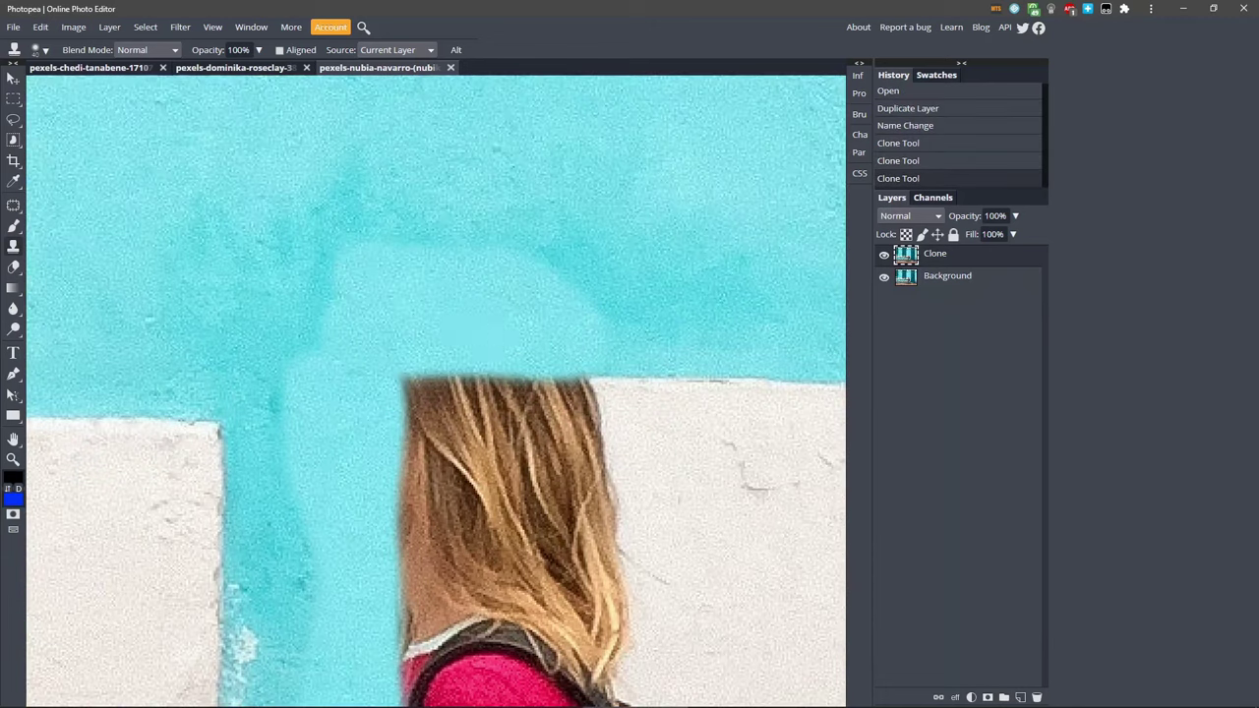
# Step: Blend the cloned area above and in front of the woman's hair with short dabs of wall texture
pyautogui.scroll(-3, 504, 343)
pyautogui.scroll(1, 504, 342)
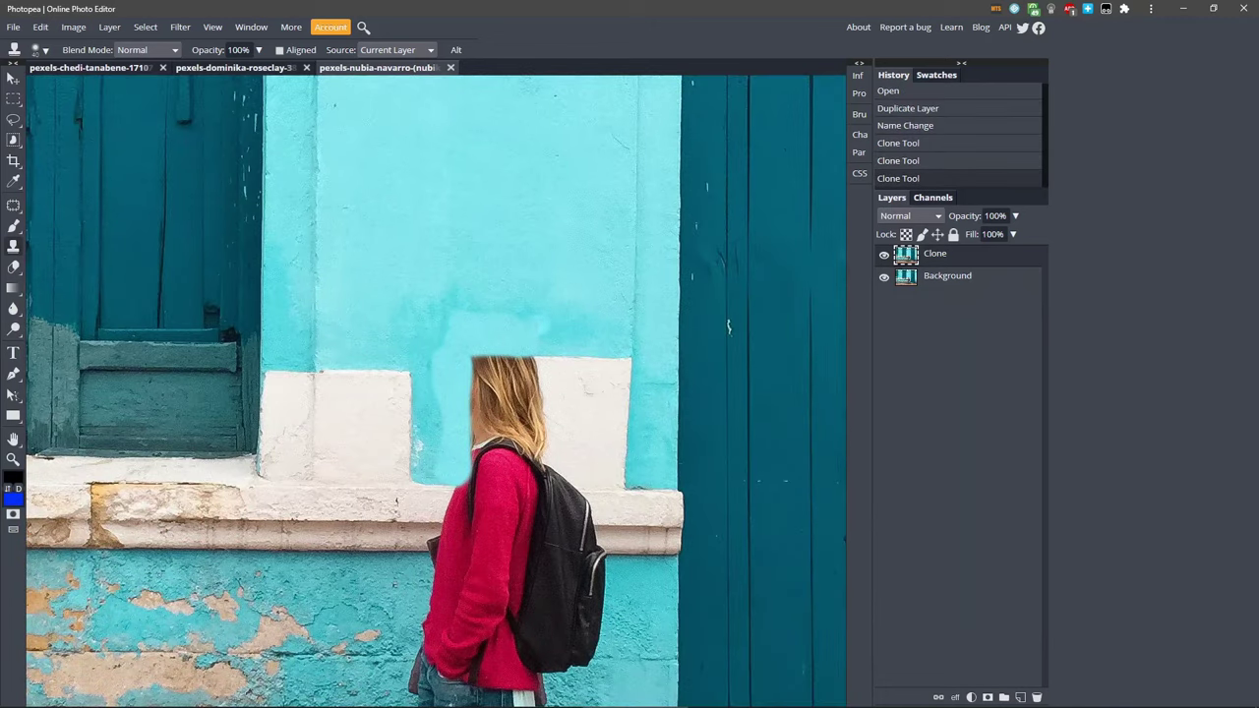
pyautogui.click(473, 324)
pyautogui.click(474, 325)
pyautogui.click(439, 338)
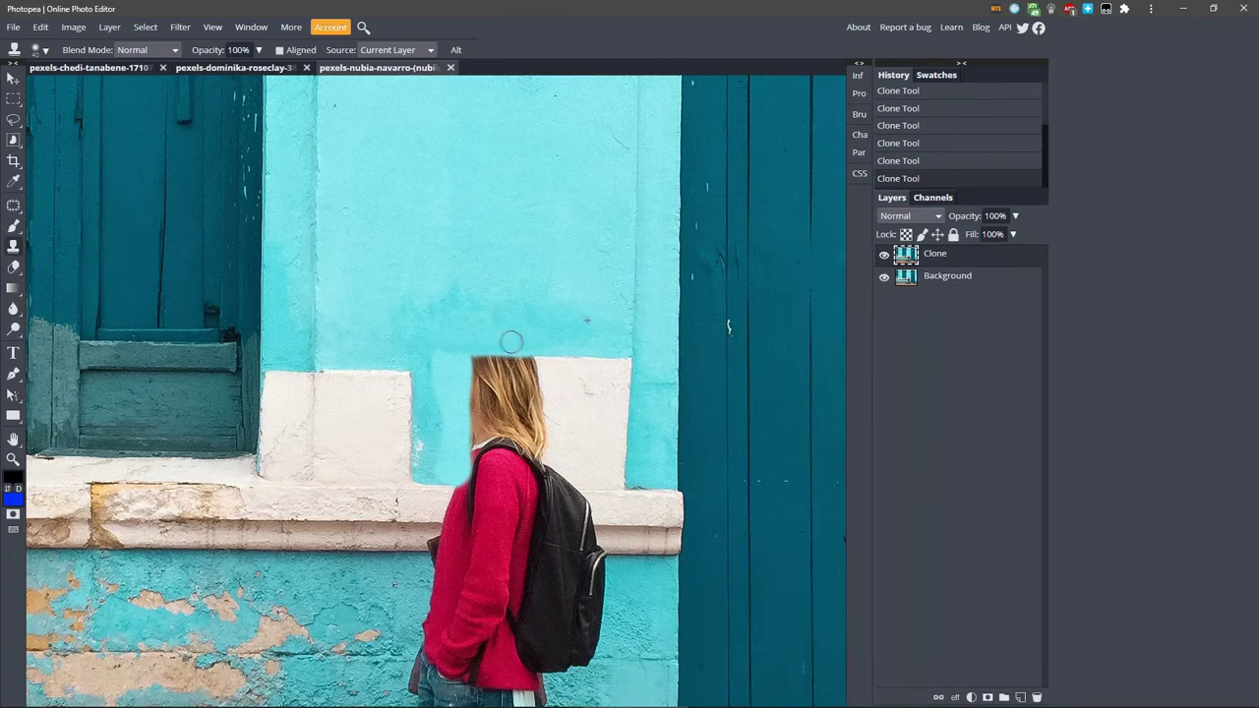
pyautogui.click(511, 340)
# Step: Sample the upper-left corner of a white wall block farther along the facade and clone its top edge over the woman's hair
pyautogui.scroll(2, 460, 321)
pyautogui.moveTo(213, 366); pyautogui.dragTo(272, 380)
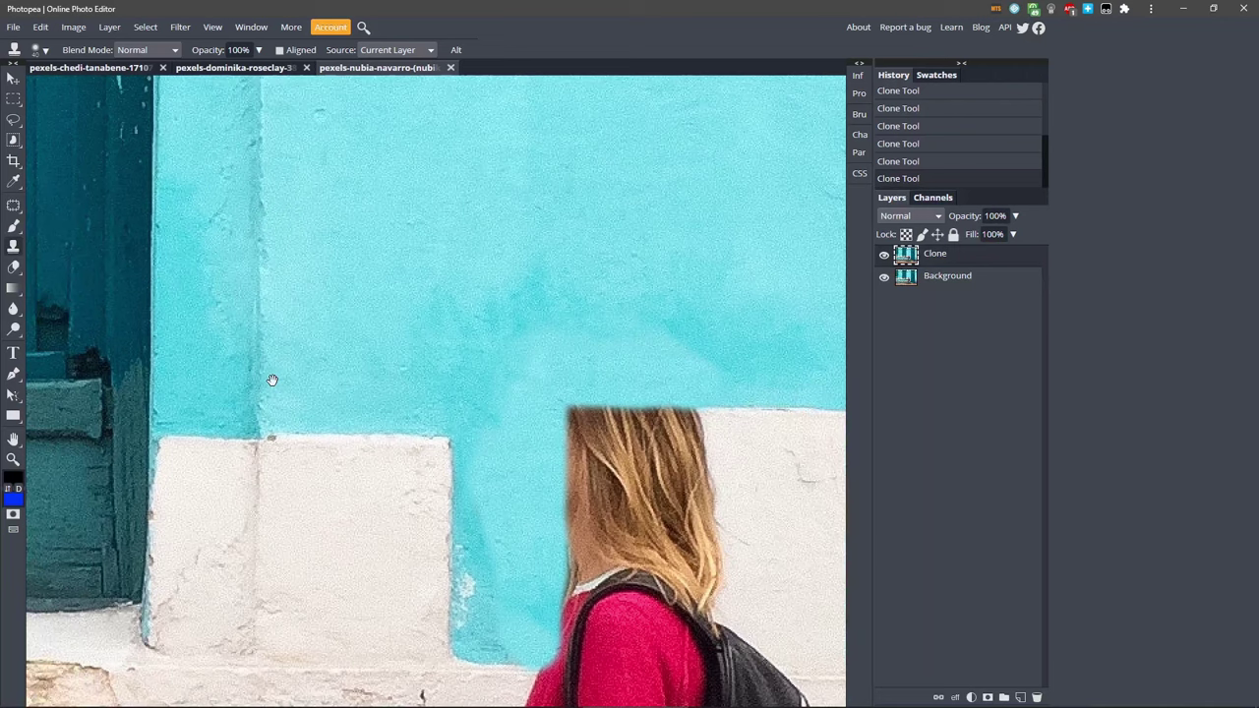
pyautogui.moveTo(273, 380); pyautogui.dragTo(440, 370)
pyautogui.moveTo(205, 365); pyautogui.dragTo(764, 403)
pyautogui.moveTo(447, 404); pyautogui.dragTo(673, 297)
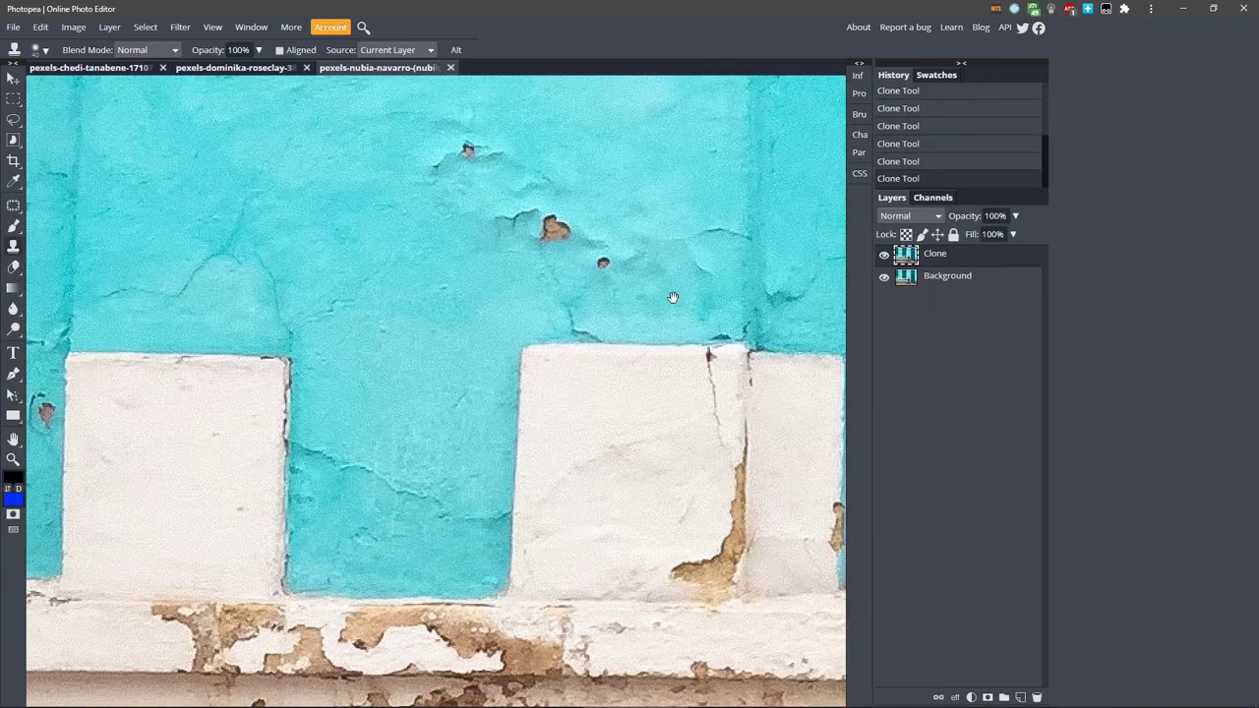
pyautogui.click(529, 354)
pyautogui.moveTo(641, 282); pyautogui.dragTo(135, 267)
pyautogui.moveTo(655, 326); pyautogui.dragTo(234, 359)
pyautogui.moveTo(665, 362); pyautogui.dragTo(217, 367)
pyautogui.hscroll(6, 218, 367)
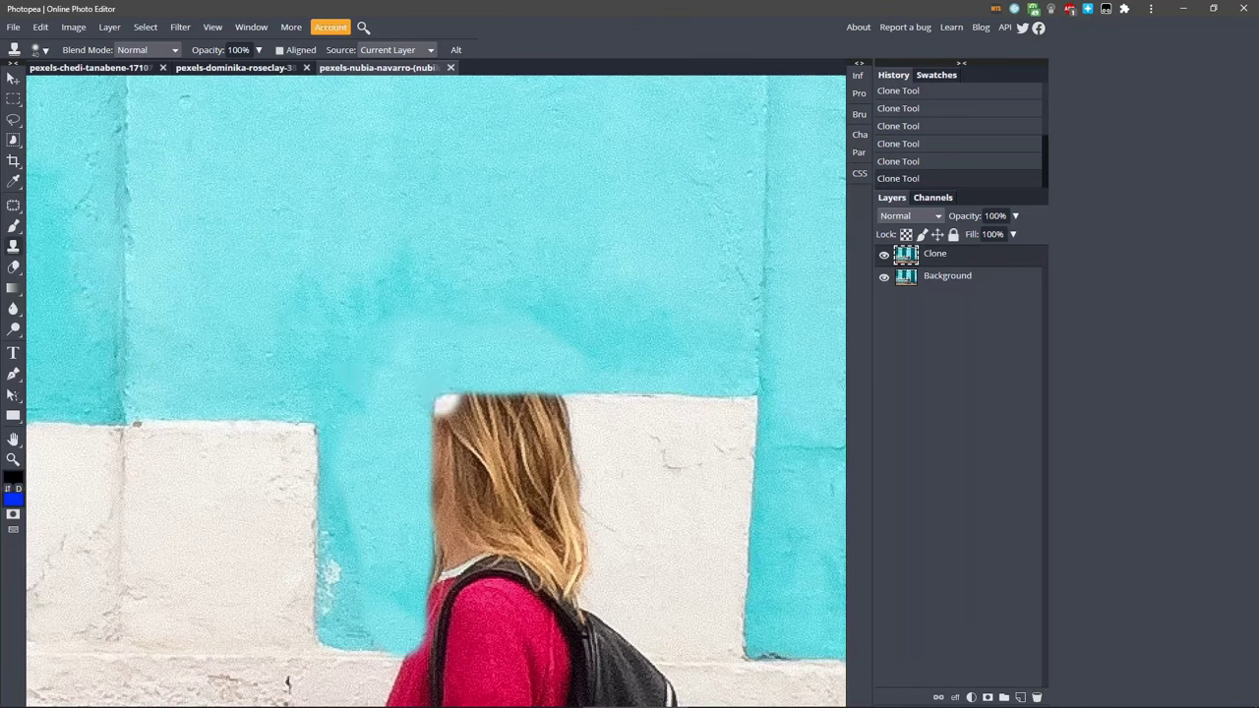
pyautogui.hotkey('ctrl', 'z')
pyautogui.moveTo(440, 399); pyautogui.dragTo(555, 404)
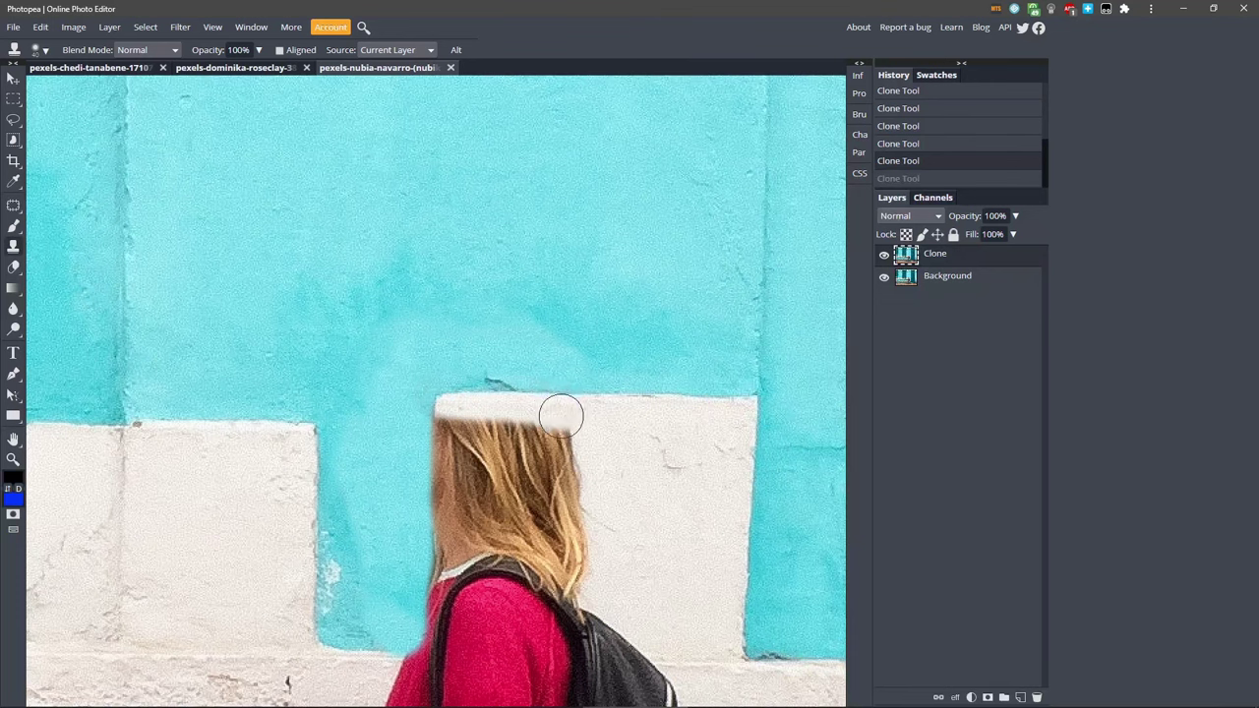
pyautogui.moveTo(561, 418); pyautogui.dragTo(566, 423)
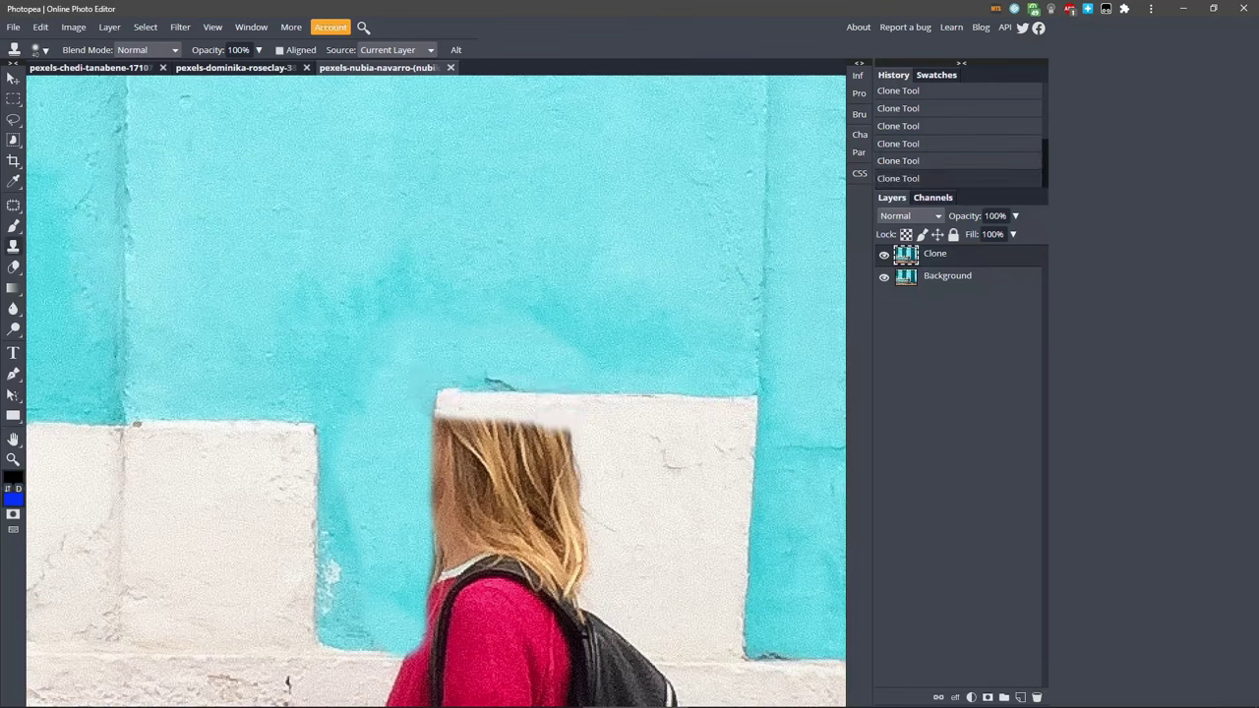
# Step: Clone white wall texture over the woman's remaining hair and the brown chipped patch in the white block, undoing the misplaced stroke
pyautogui.moveTo(436, 398)
pyautogui.mouseDown()
pyautogui.moveTo(439, 610)
pyautogui.moveTo(434, 634)
pyautogui.moveTo(407, 632)
pyautogui.moveTo(436, 638)
pyautogui.moveTo(393, 637)
pyautogui.moveTo(644, 638)
pyautogui.moveTo(582, 609)
pyautogui.moveTo(472, 600)
pyautogui.moveTo(457, 471)
pyautogui.moveTo(579, 436)
pyautogui.moveTo(582, 581)
pyautogui.moveTo(496, 465)
pyautogui.moveTo(525, 487)
pyautogui.moveTo(519, 530)
pyautogui.moveTo(558, 544)
pyautogui.moveTo(509, 408)
pyautogui.moveTo(511, 339)
pyautogui.mouseUp()
pyautogui.press('space')
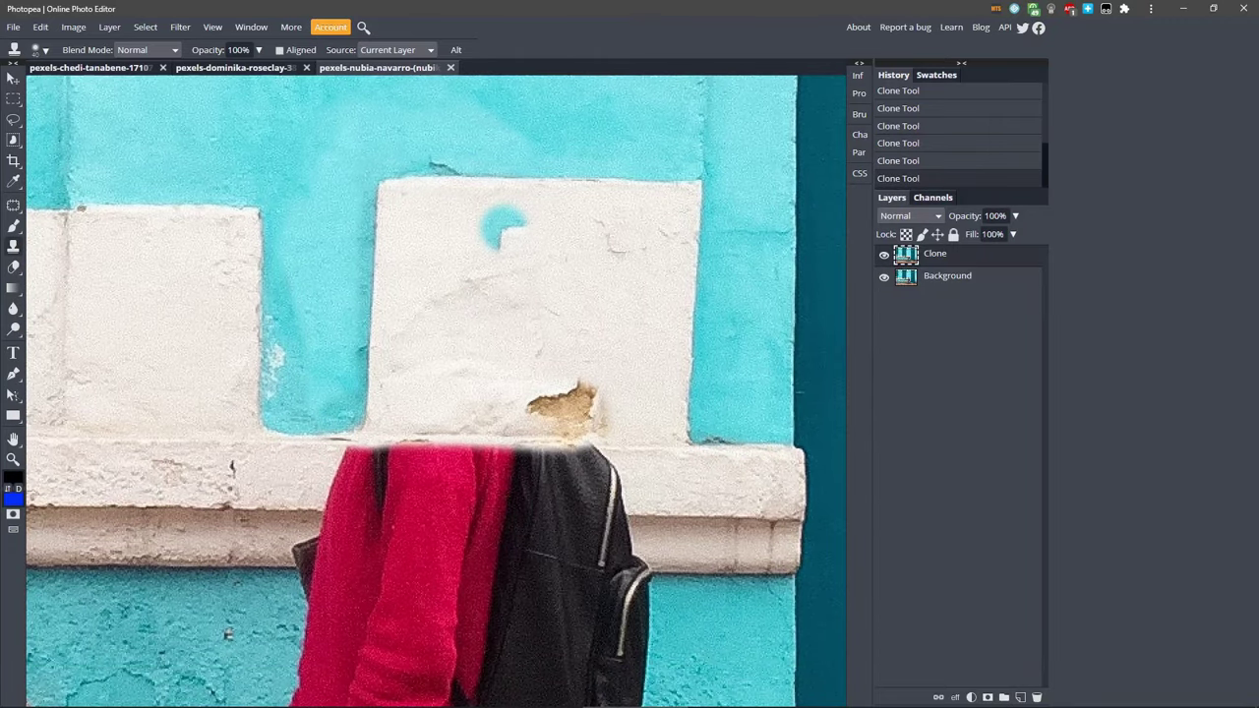
pyautogui.hotkey('ctrl', 'z')
pyautogui.moveTo(558, 380)
pyautogui.mouseDown()
pyautogui.moveTo(603, 389)
pyautogui.moveTo(581, 407)
pyautogui.moveTo(536, 405)
pyautogui.mouseUp()
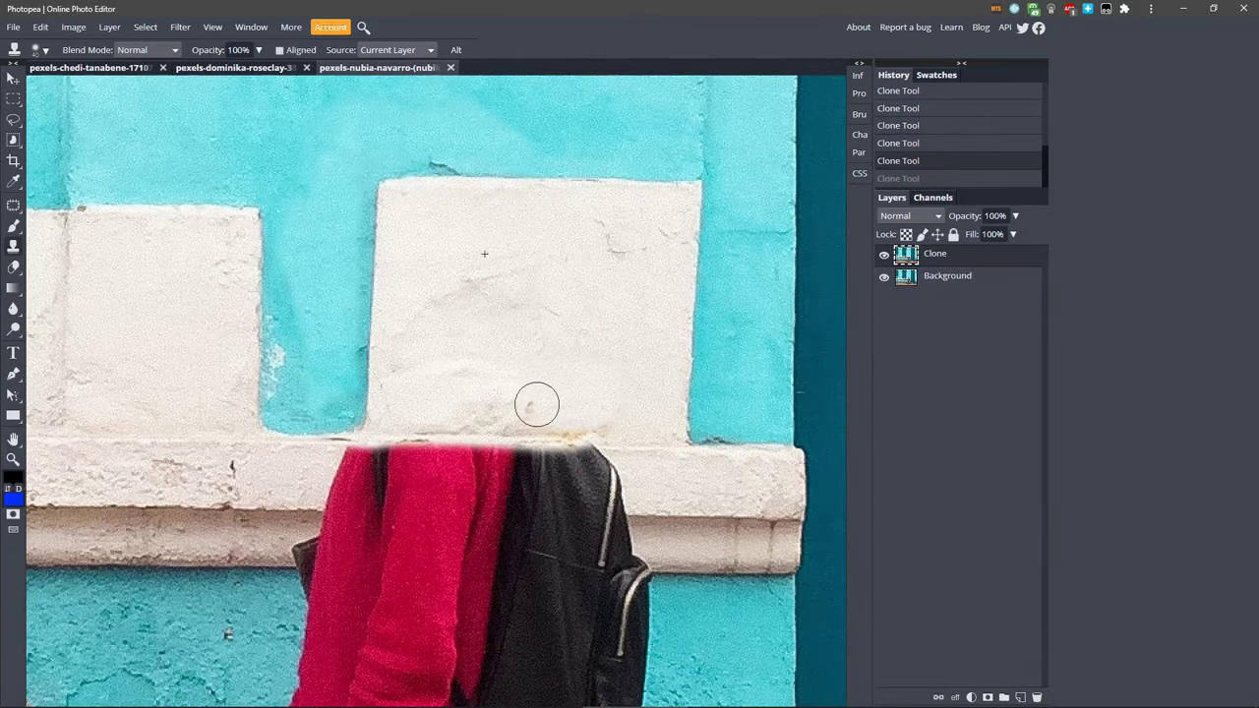
pyautogui.click(623, 414)
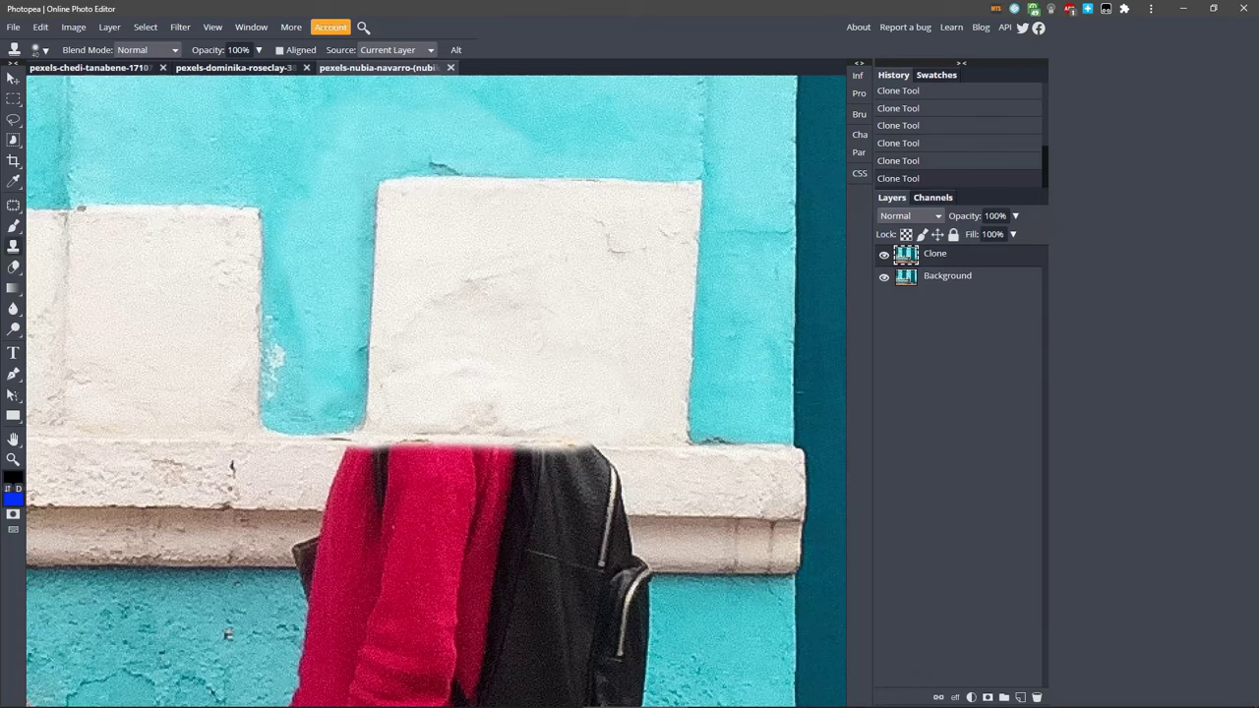
# Step: Sample the upper edge of the white ledge beside the woman and clone the ledge across her shoulders
pyautogui.moveTo(167, 443); pyautogui.dragTo(432, 453)
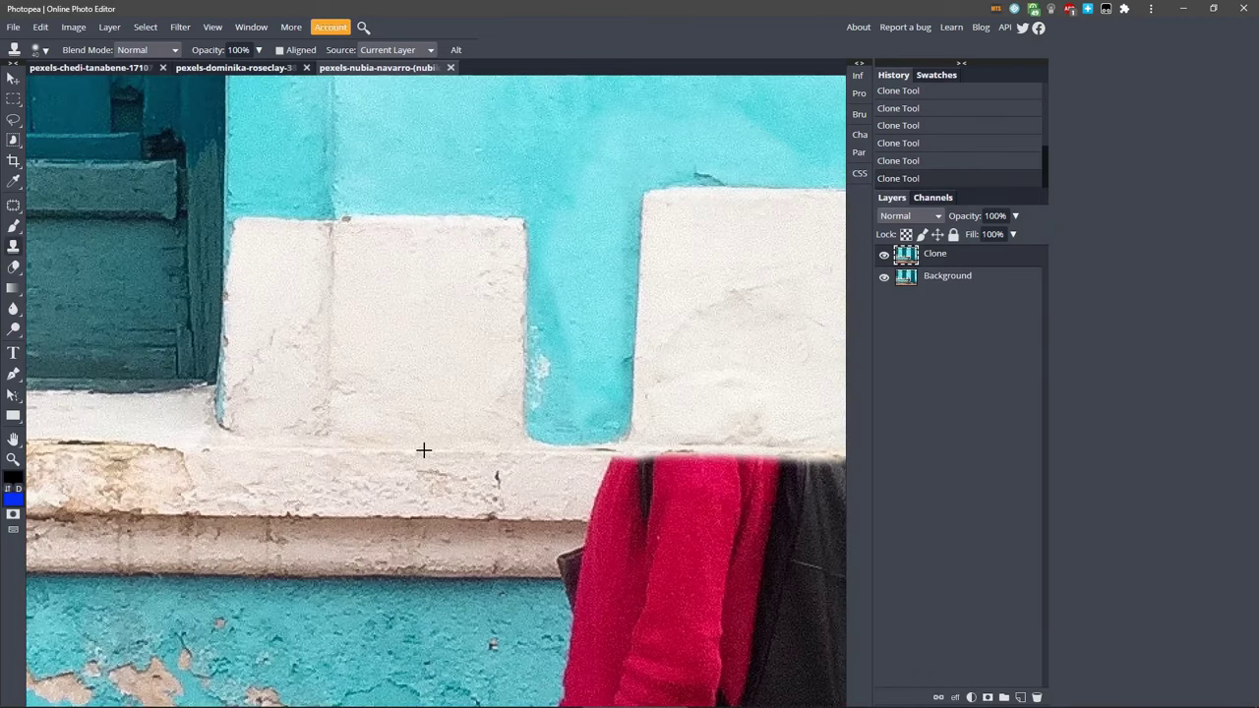
pyautogui.click(674, 462)
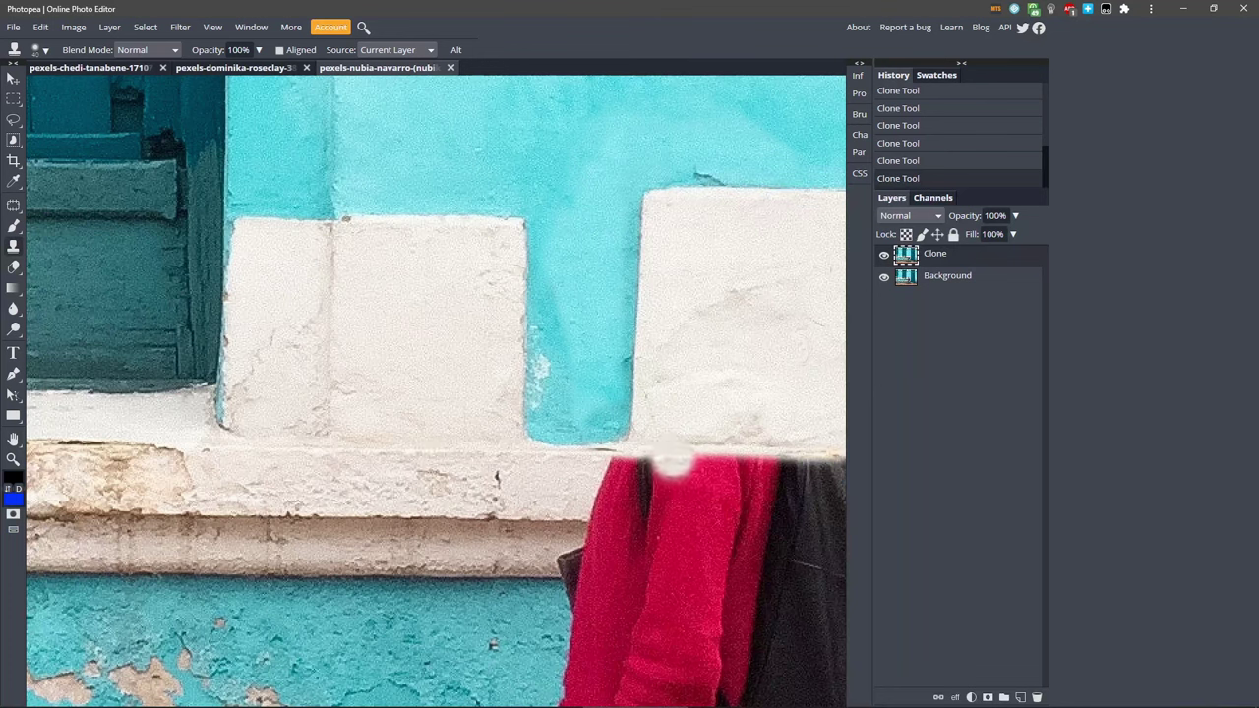
pyautogui.click(670, 463)
pyautogui.moveTo(659, 456)
pyautogui.mouseDown()
pyautogui.moveTo(794, 458)
pyautogui.moveTo(602, 477)
pyautogui.moveTo(595, 507)
pyautogui.moveTo(803, 507)
pyautogui.moveTo(833, 477)
pyautogui.mouseUp()
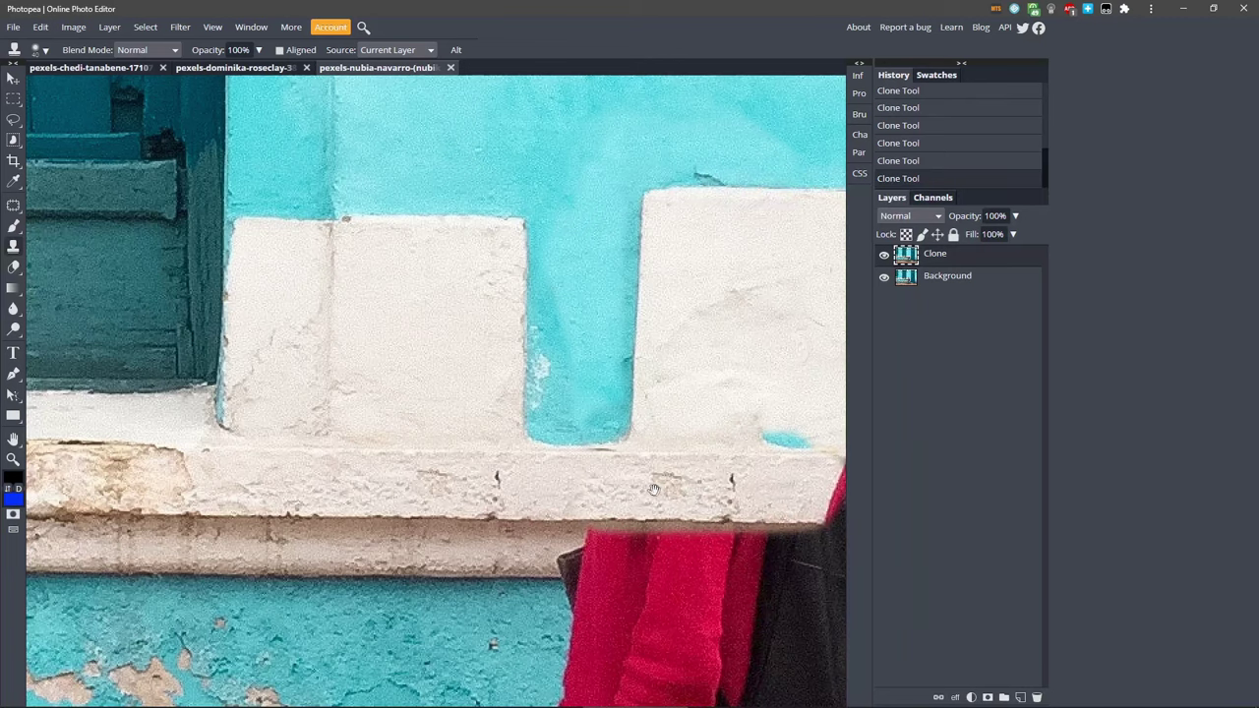
# Step: Finish the ledge's upper band over the backpack and clone its lower moulding across the jacket and backpack
pyautogui.moveTo(654, 491); pyautogui.dragTo(447, 485)
pyautogui.moveTo(595, 520)
pyautogui.mouseDown()
pyautogui.moveTo(672, 518)
pyautogui.moveTo(670, 494)
pyautogui.moveTo(632, 491)
pyautogui.moveTo(660, 472)
pyautogui.mouseUp()
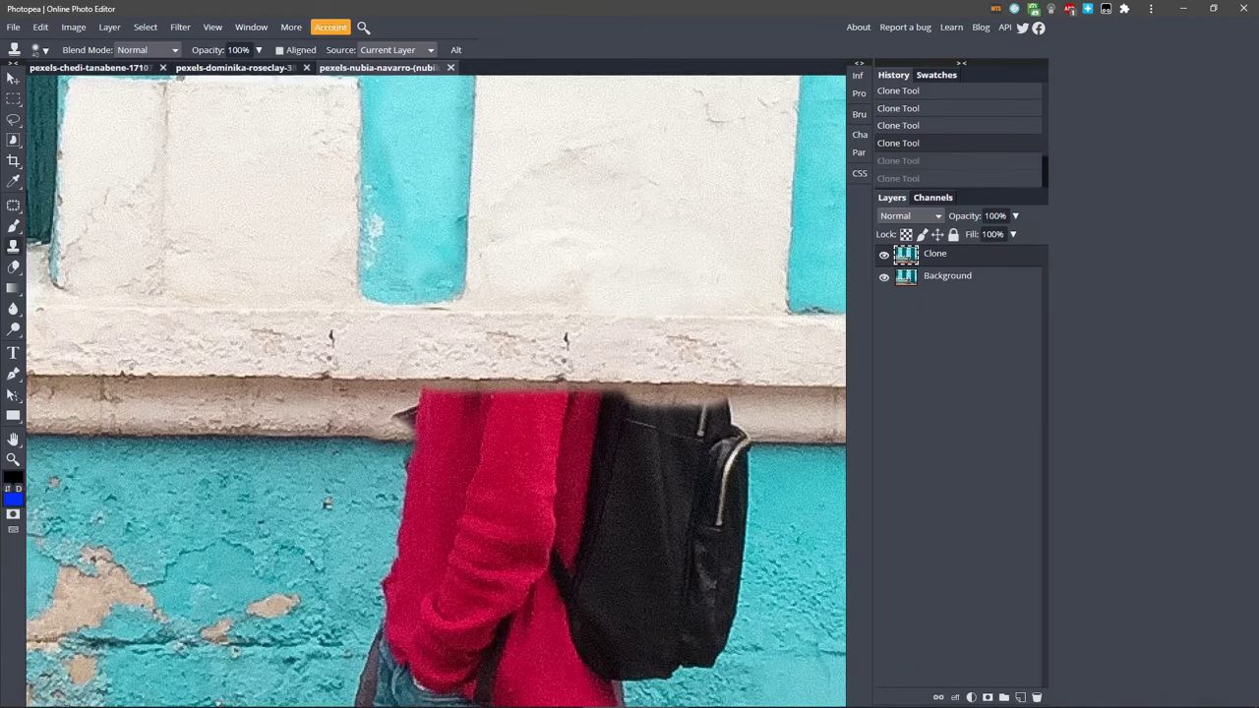
pyautogui.moveTo(394, 433); pyautogui.dragTo(674, 433)
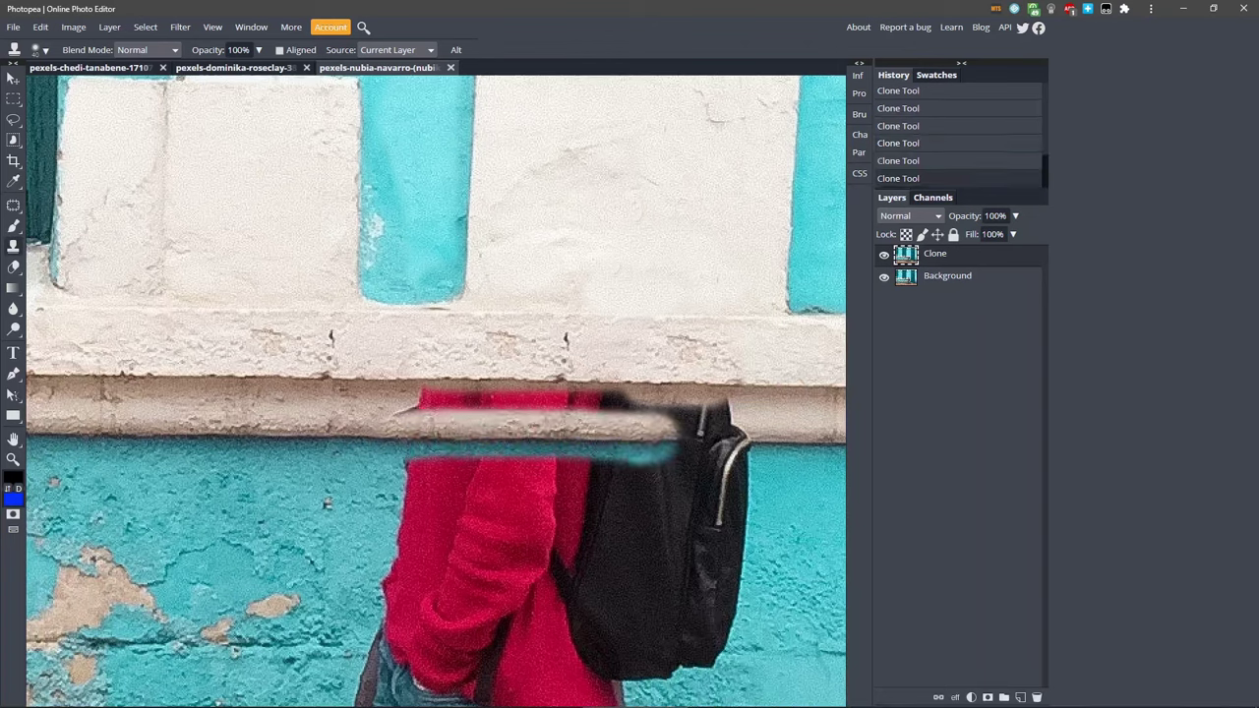
pyautogui.moveTo(640, 432)
pyautogui.mouseDown()
pyautogui.moveTo(742, 441)
pyautogui.moveTo(724, 415)
pyautogui.moveTo(684, 411)
pyautogui.moveTo(406, 409)
pyautogui.mouseUp()
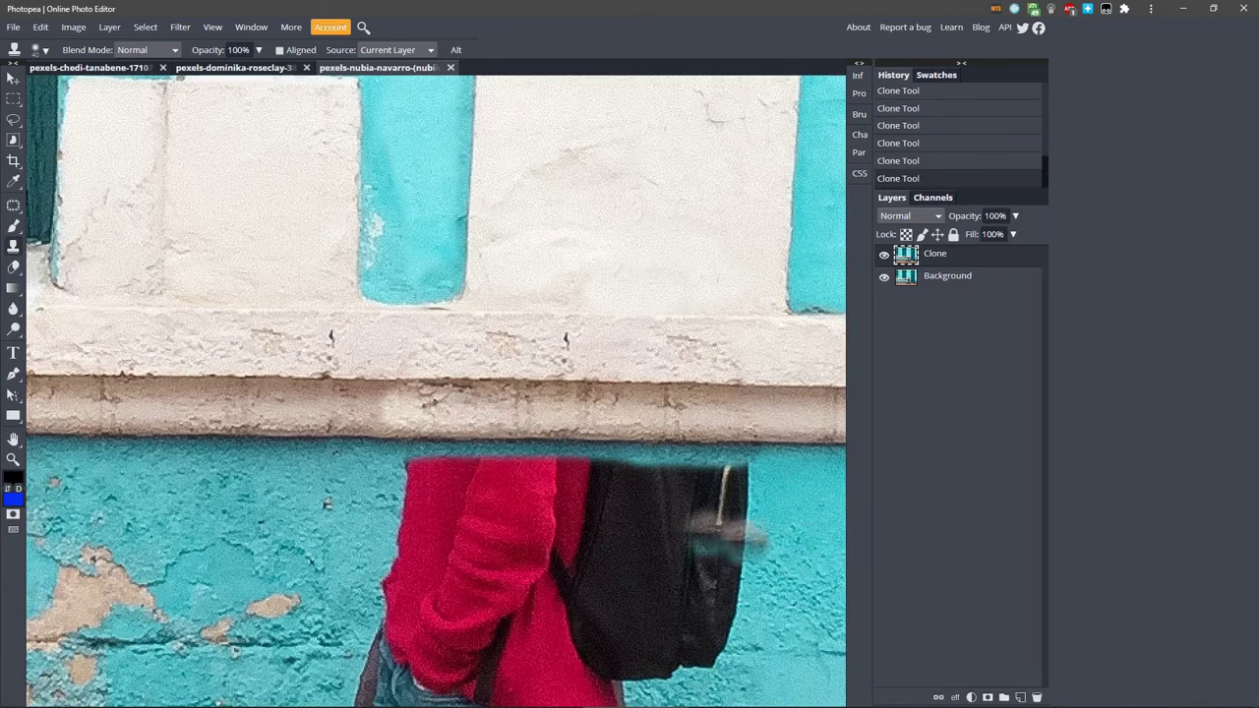
# Step: Clone rough turquoise wall with peeling patches over the red jacket, the backpack and the upper part of the jeans
pyautogui.moveTo(279, 517)
pyautogui.mouseDown()
pyautogui.moveTo(297, 434)
pyautogui.moveTo(238, 375)
pyautogui.mouseUp()
pyautogui.moveTo(374, 312)
pyautogui.mouseDown()
pyautogui.moveTo(355, 448)
pyautogui.moveTo(686, 403)
pyautogui.moveTo(401, 370)
pyautogui.mouseUp()
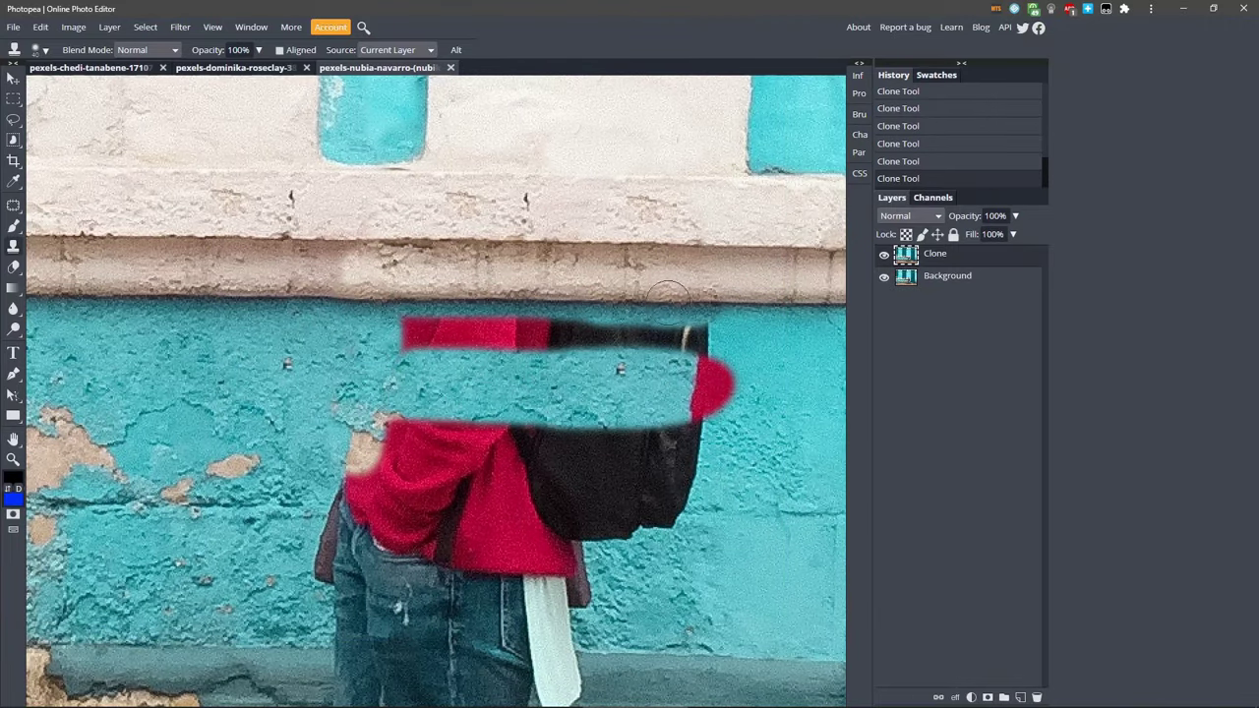
pyautogui.moveTo(674, 326)
pyautogui.mouseDown()
pyautogui.moveTo(729, 385)
pyautogui.moveTo(630, 455)
pyautogui.moveTo(364, 440)
pyautogui.moveTo(364, 479)
pyautogui.moveTo(699, 469)
pyautogui.moveTo(570, 415)
pyautogui.moveTo(423, 400)
pyautogui.moveTo(423, 332)
pyautogui.moveTo(639, 335)
pyautogui.moveTo(329, 499)
pyautogui.moveTo(335, 566)
pyautogui.mouseUp()
pyautogui.moveTo(79, 507)
pyautogui.mouseDown()
pyautogui.moveTo(364, 492)
pyautogui.moveTo(841, 496)
pyautogui.moveTo(600, 546)
pyautogui.moveTo(748, 561)
pyautogui.moveTo(659, 497)
pyautogui.moveTo(807, 521)
pyautogui.moveTo(590, 590)
pyautogui.moveTo(779, 624)
pyautogui.moveTo(738, 649)
pyautogui.moveTo(566, 667)
pyautogui.mouseUp()
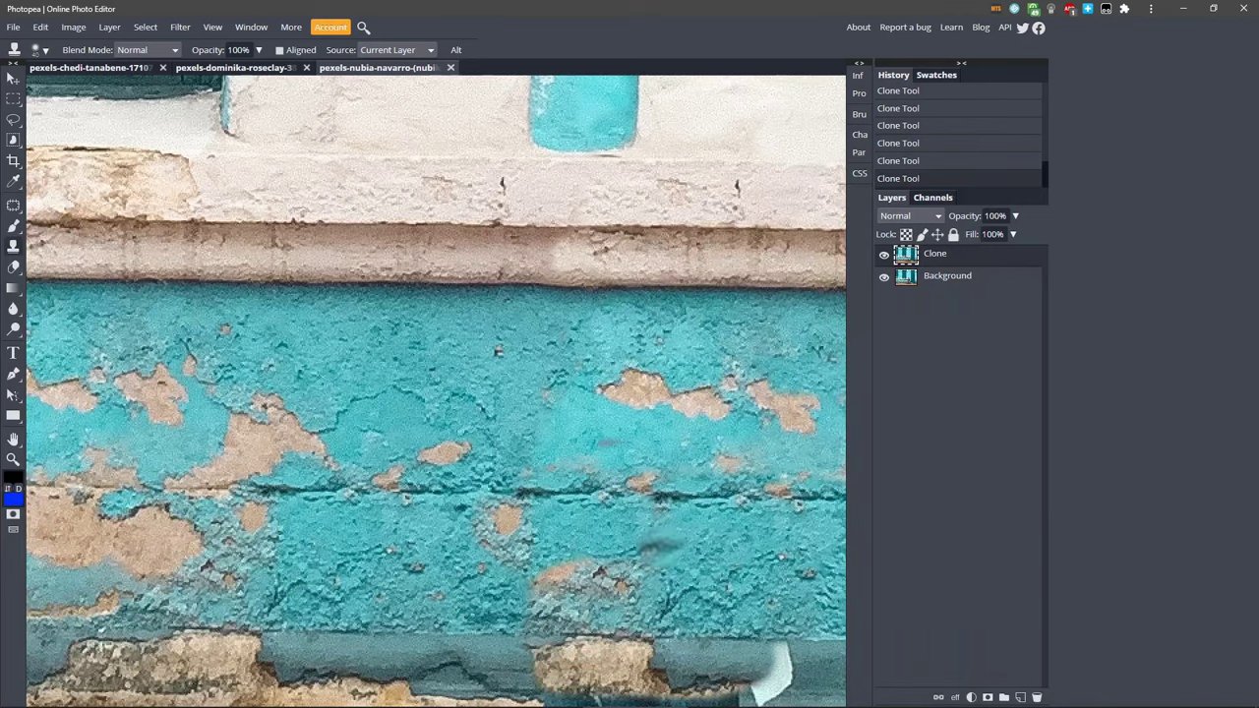
# Step: Clone the peeling plaster and the grey-green wall base over the hanging white cloth and the legs of the jeans
pyautogui.moveTo(663, 550); pyautogui.dragTo(397, 453)
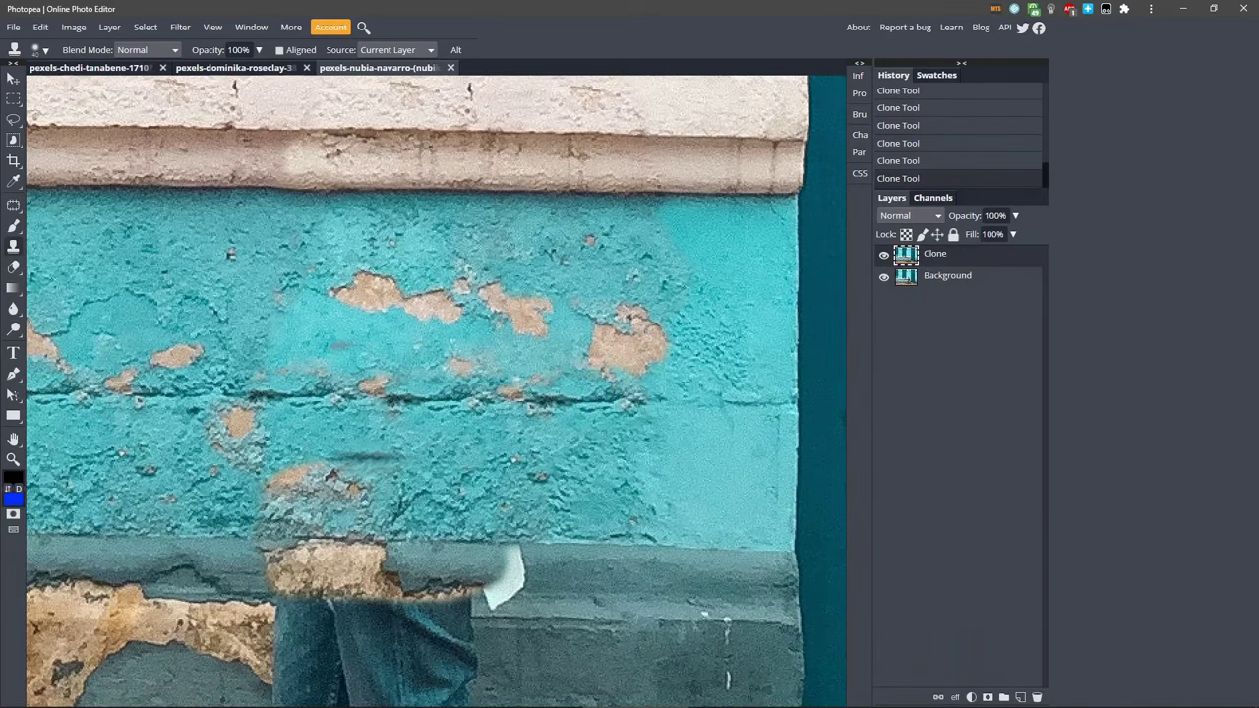
pyautogui.scroll(-3, 374, 462)
pyautogui.keyDown('alt'); pyautogui.click(59, 300); pyautogui.keyUp('alt')
pyautogui.moveTo(291, 309)
pyautogui.mouseDown()
pyautogui.moveTo(508, 337)
pyautogui.moveTo(468, 377)
pyautogui.moveTo(305, 442)
pyautogui.moveTo(315, 418)
pyautogui.moveTo(295, 516)
pyautogui.moveTo(472, 507)
pyautogui.moveTo(454, 528)
pyautogui.moveTo(391, 483)
pyautogui.moveTo(462, 460)
pyautogui.moveTo(383, 467)
pyautogui.moveTo(354, 499)
pyautogui.moveTo(288, 510)
pyautogui.mouseUp()
pyautogui.keyDown('alt'); pyautogui.click(118, 518); pyautogui.keyUp('alt')
pyautogui.keyDown('alt'); pyautogui.click(559, 463); pyautogui.keyUp('alt')
pyautogui.moveTo(219, 538)
pyautogui.mouseDown()
pyautogui.moveTo(367, 362)
pyautogui.moveTo(319, 317)
pyautogui.moveTo(362, 351)
pyautogui.moveTo(466, 354)
pyautogui.moveTo(367, 460)
pyautogui.moveTo(470, 507)
pyautogui.moveTo(379, 527)
pyautogui.moveTo(610, 340)
pyautogui.moveTo(581, 389)
pyautogui.moveTo(757, 462)
pyautogui.moveTo(669, 408)
pyautogui.moveTo(718, 472)
pyautogui.moveTo(807, 473)
pyautogui.moveTo(826, 497)
pyautogui.moveTo(715, 516)
pyautogui.mouseUp()
pyautogui.keyDown('alt'); pyautogui.click(47, 372); pyautogui.keyUp('alt')
# Step: Clone the dark lower edge of the wall base over the raised shoe's heel and the front leg's hem
pyautogui.hscroll(3, 715, 516)
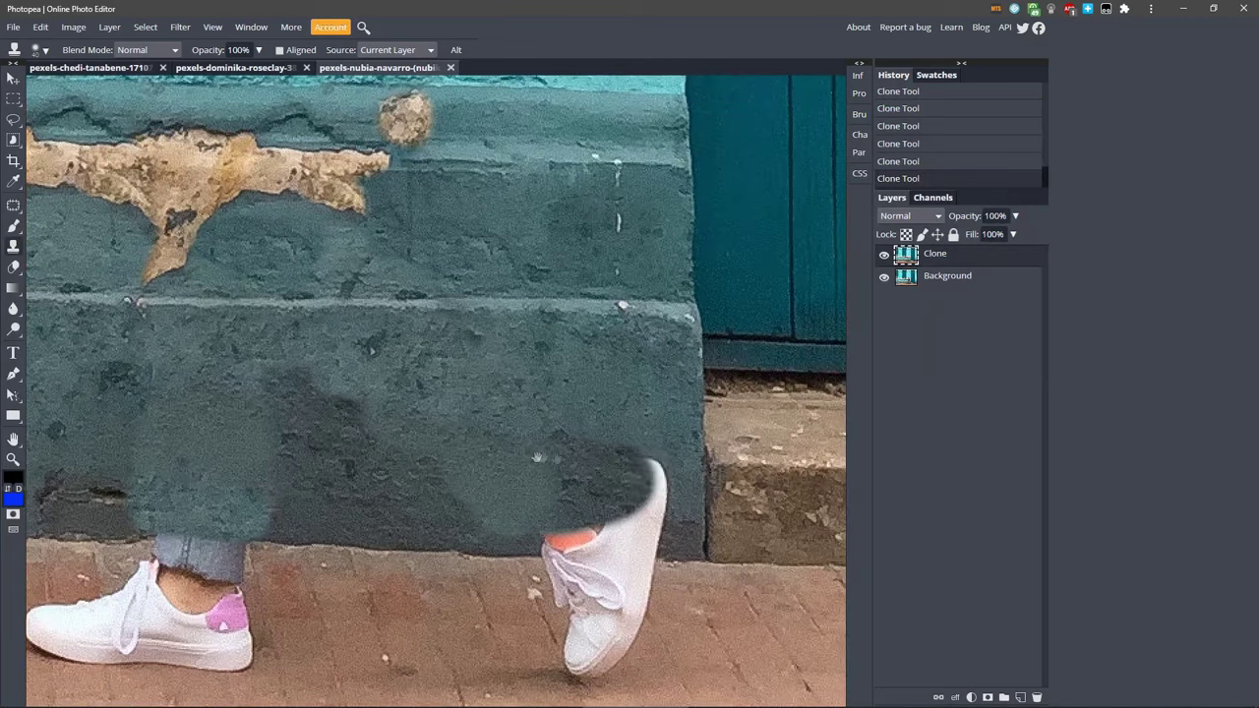
pyautogui.moveTo(654, 469)
pyautogui.mouseDown()
pyautogui.moveTo(546, 528)
pyautogui.moveTo(654, 540)
pyautogui.mouseUp()
pyautogui.moveTo(247, 506); pyautogui.dragTo(156, 515)
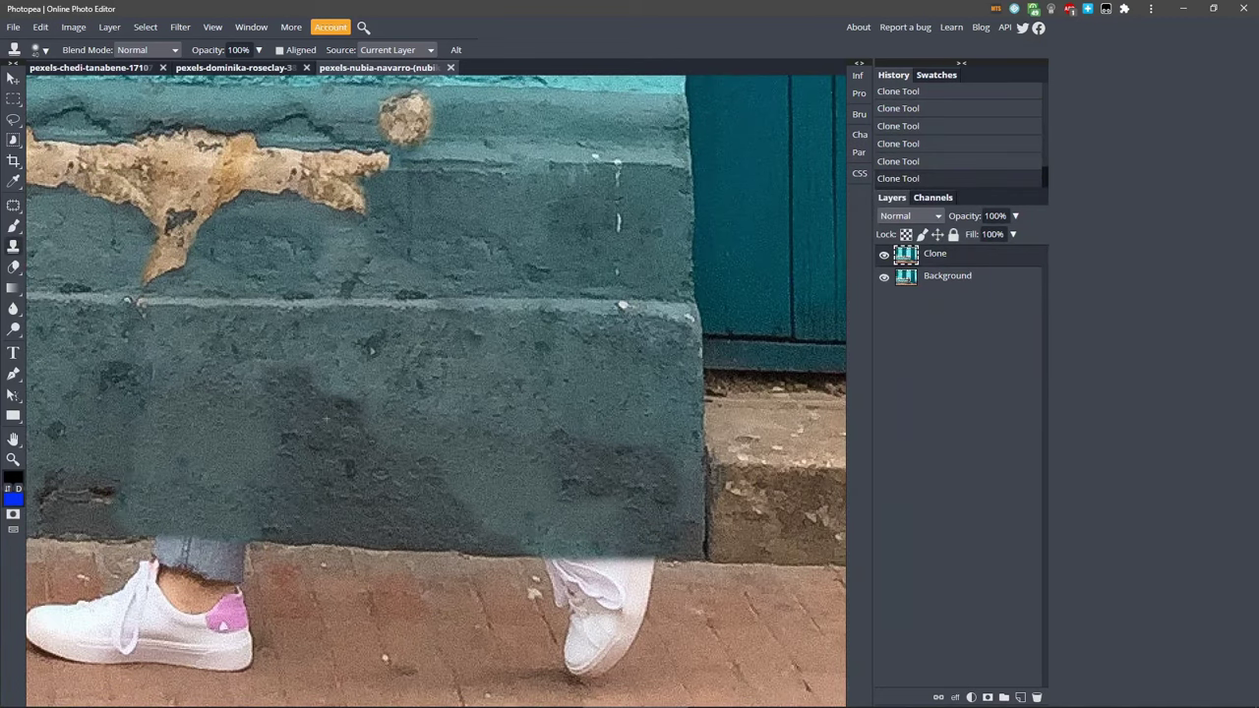
# Step: Sample the seam between wall and pavement and clone the brick pavement over the ankle and both white shoes
pyautogui.moveTo(223, 465)
pyautogui.mouseDown()
pyautogui.moveTo(289, 295)
pyautogui.moveTo(643, 324)
pyautogui.mouseUp()
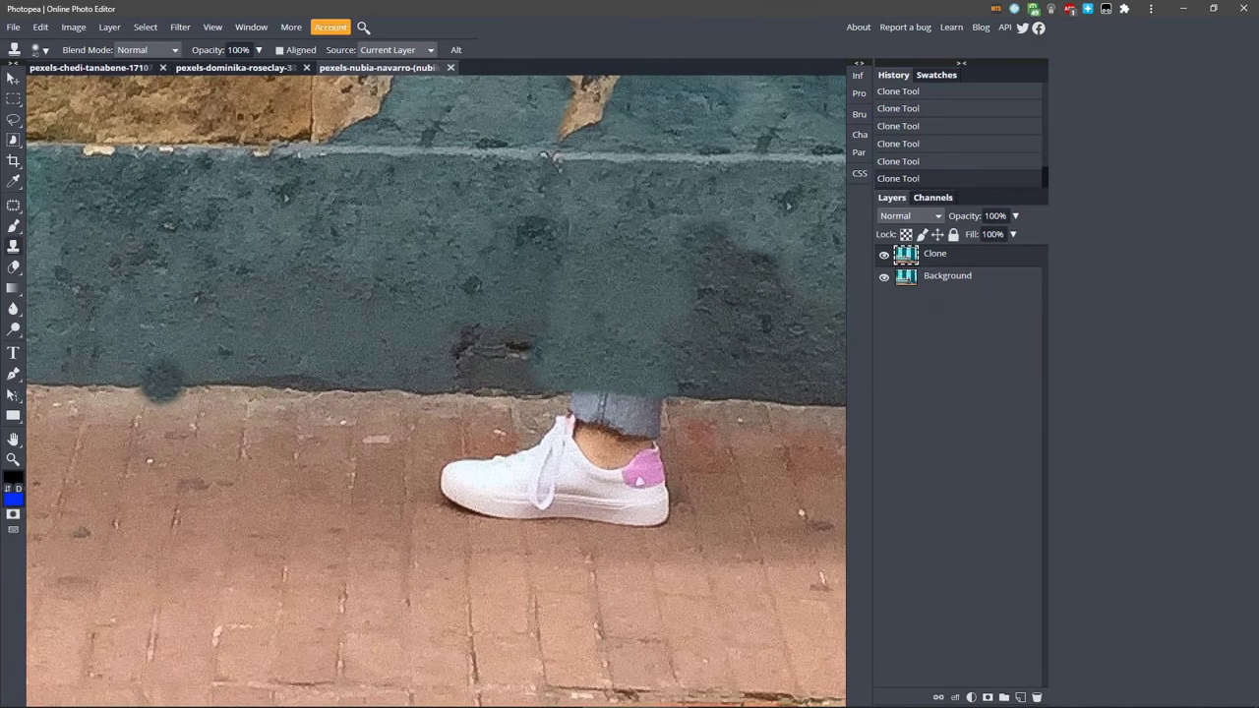
pyautogui.keyDown('alt'); pyautogui.click(153, 386); pyautogui.keyUp('alt')
pyautogui.moveTo(571, 398)
pyautogui.mouseDown()
pyautogui.moveTo(662, 414)
pyautogui.moveTo(562, 494)
pyautogui.moveTo(667, 466)
pyautogui.moveTo(442, 498)
pyautogui.mouseUp()
pyautogui.moveTo(790, 485); pyautogui.dragTo(404, 484)
pyautogui.moveTo(626, 413)
pyautogui.mouseDown()
pyautogui.moveTo(606, 418)
pyautogui.moveTo(647, 500)
pyautogui.moveTo(667, 432)
pyautogui.mouseUp()
# Step: View the whole photo and toggle the Clone layer's visibility to compare the retouched facade with the original
pyautogui.scroll(-6, 477, 469)
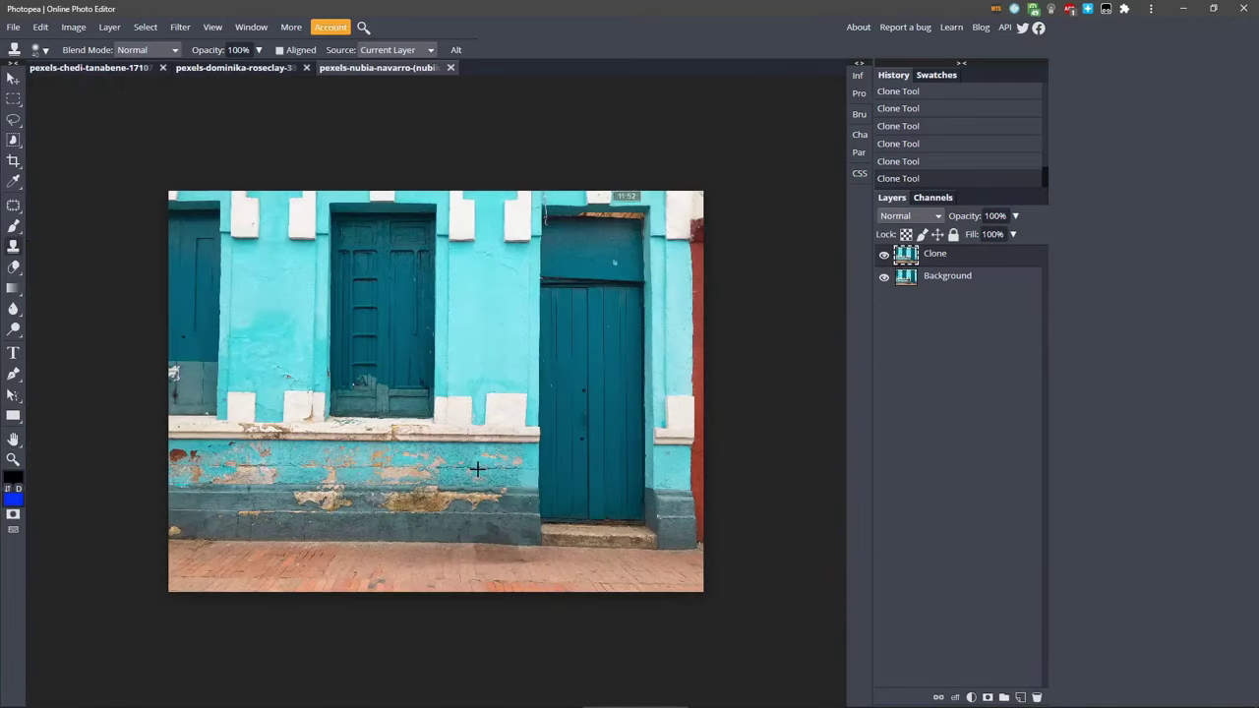
pyautogui.scroll(2, 476, 469)
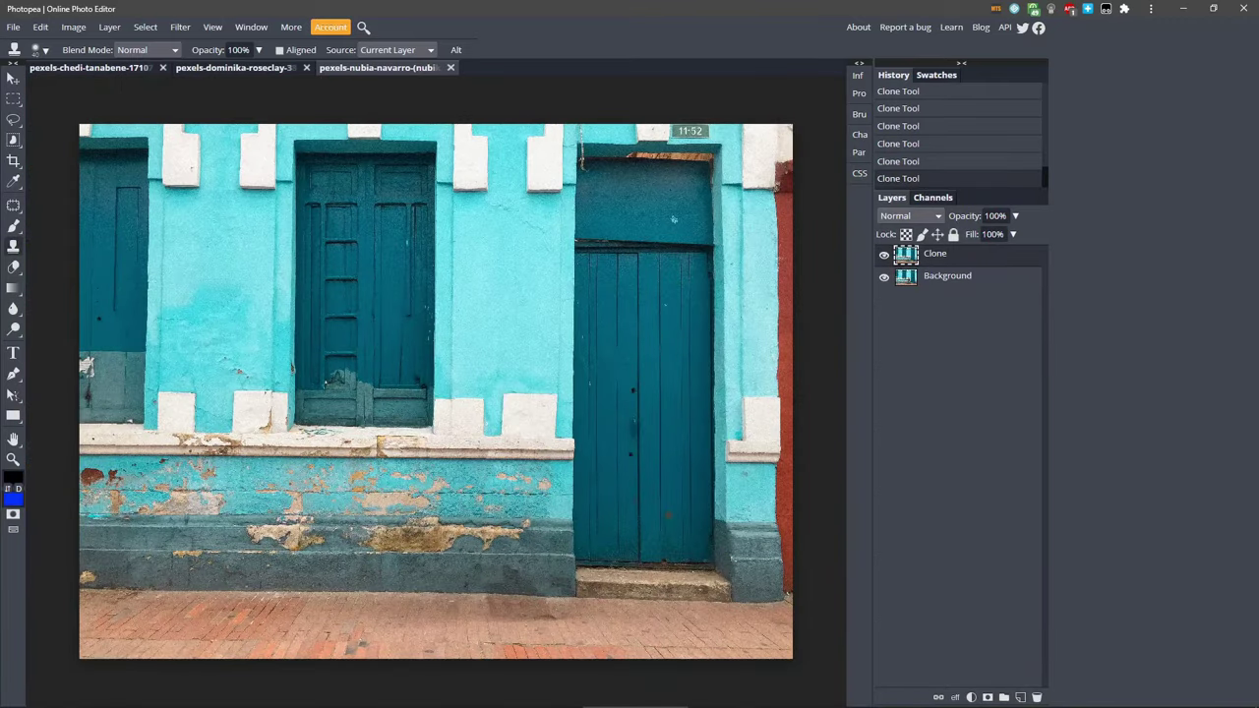
pyautogui.click(884, 255)
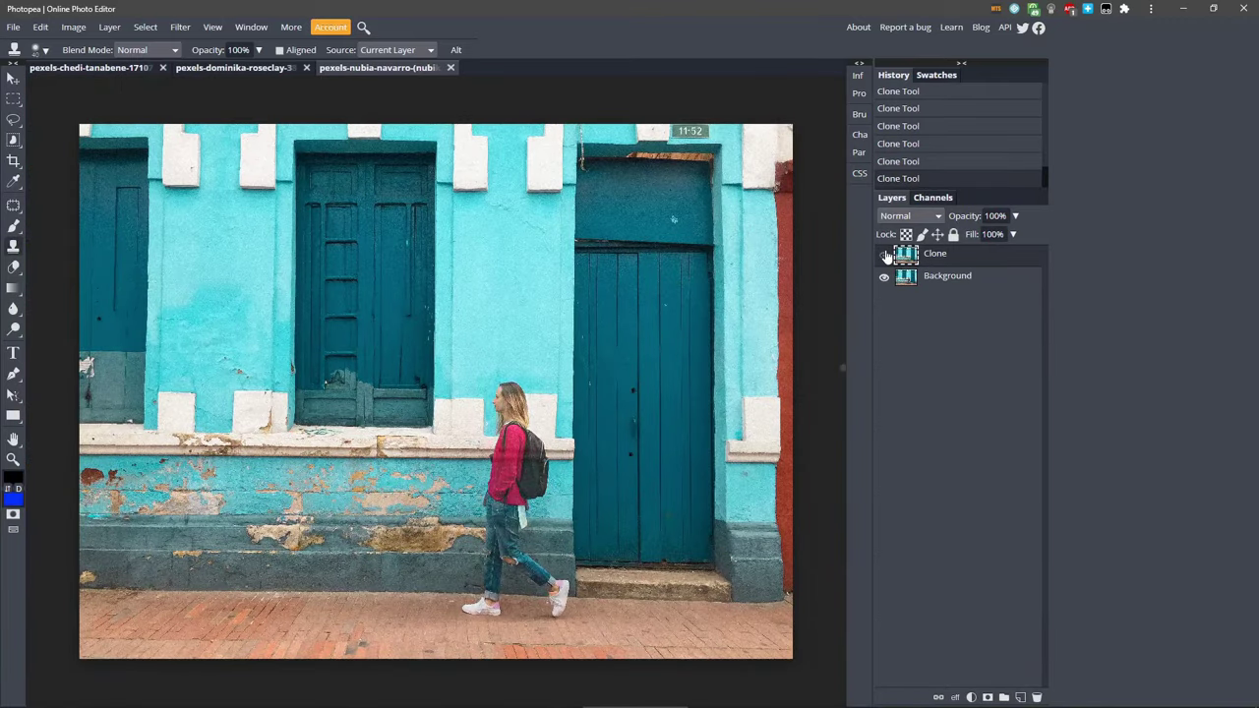
pyautogui.click(884, 255)
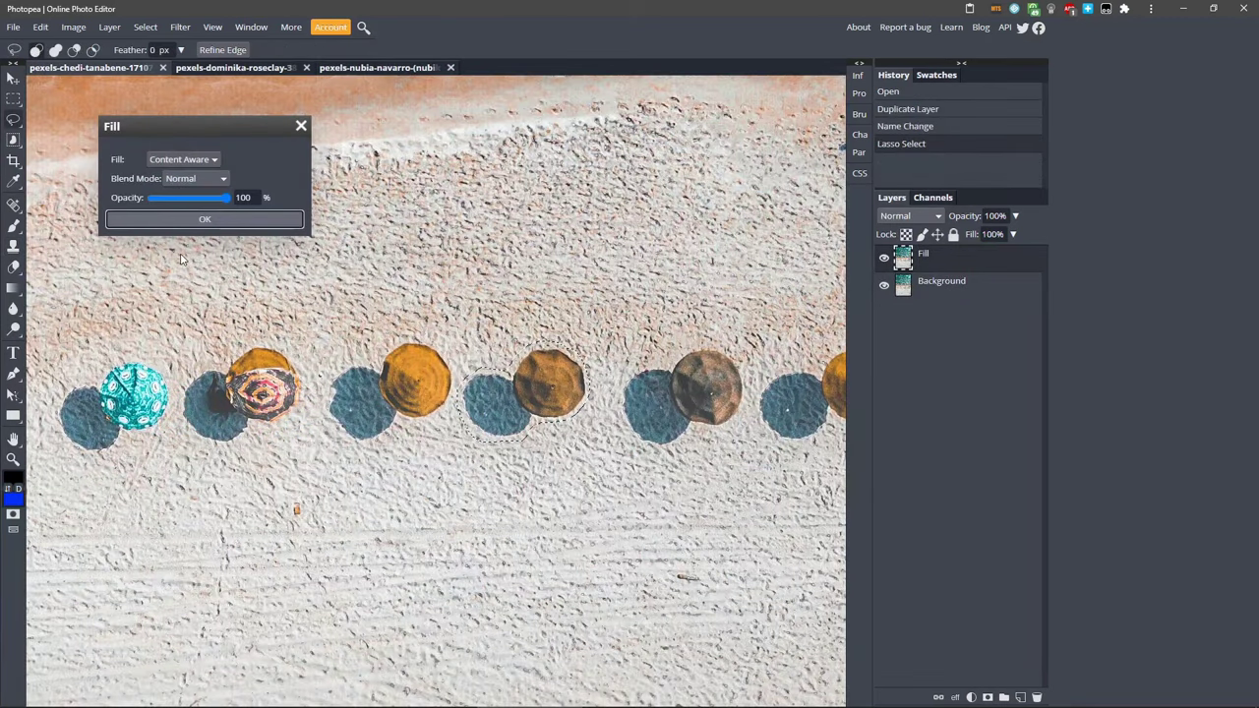
# Step: Switch to the beach photo and apply a Content Aware fill to the lassoed umbrella and its shadow
pyautogui.press('Return')
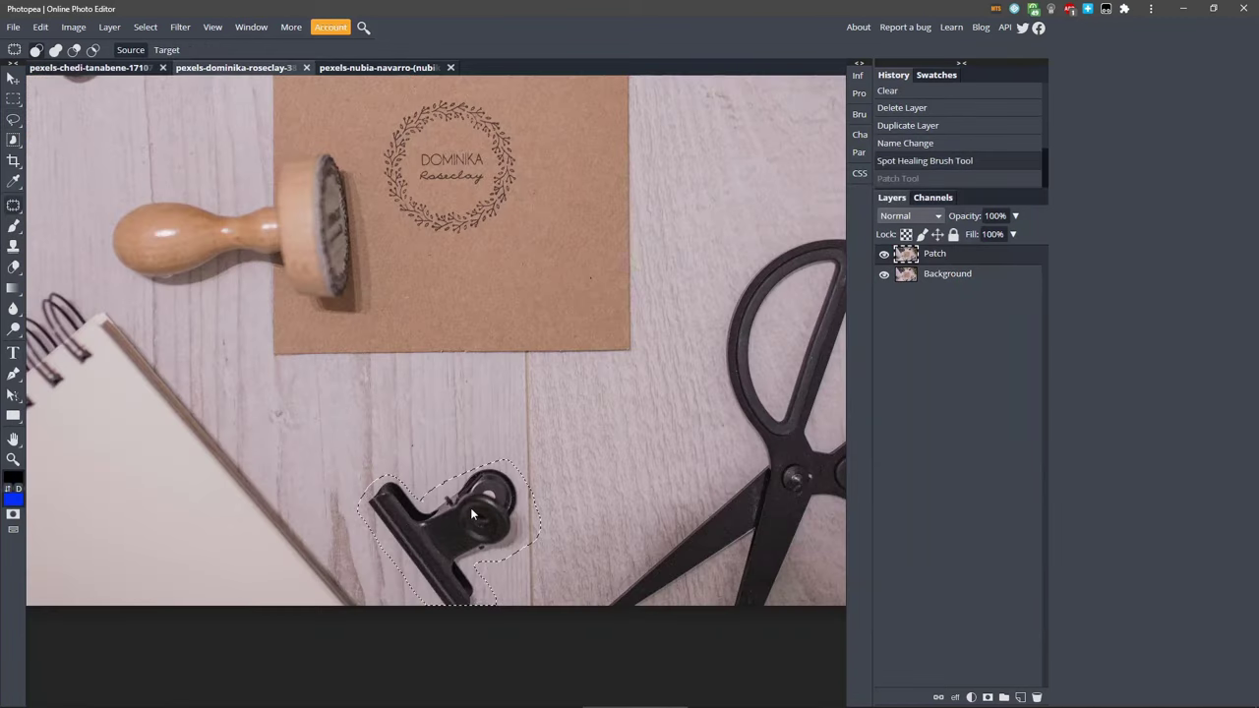
pyautogui.moveTo(470, 507); pyautogui.dragTo(470, 420)
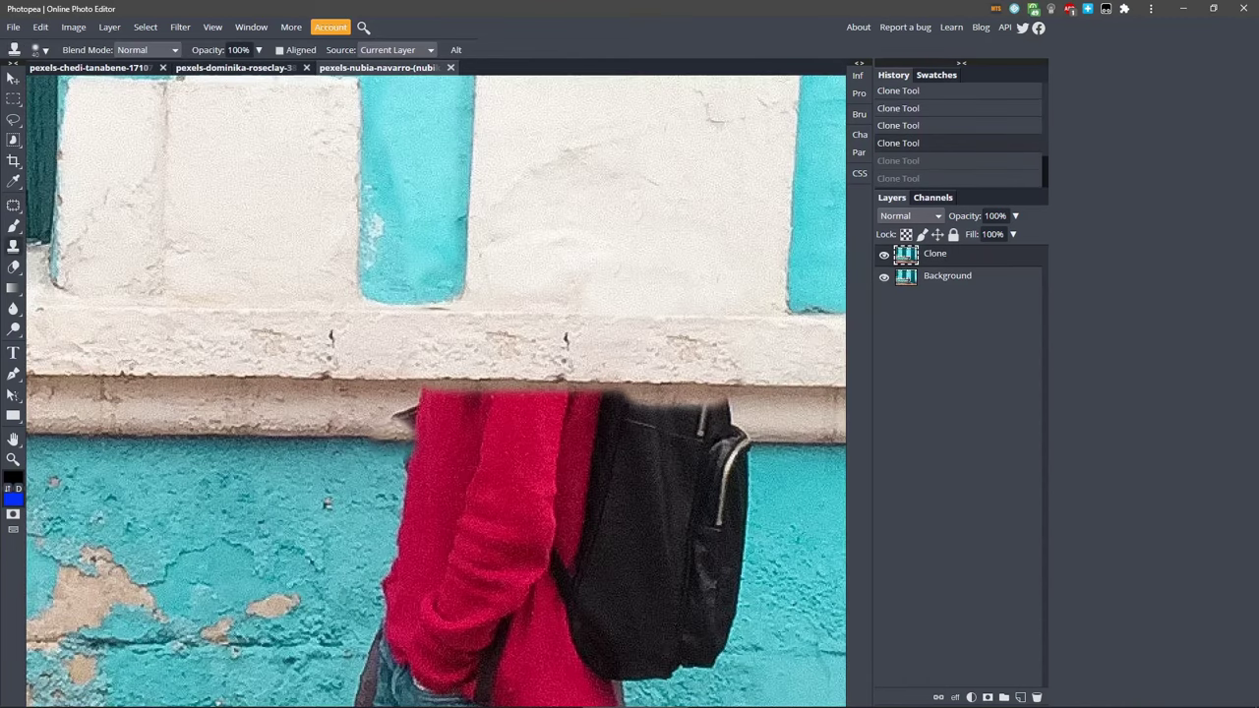
# Step: In the turquoise facade photo, clone the ledge's lower moulding in a band across the red jacket and black backpack
pyautogui.moveTo(394, 434); pyautogui.dragTo(674, 432)
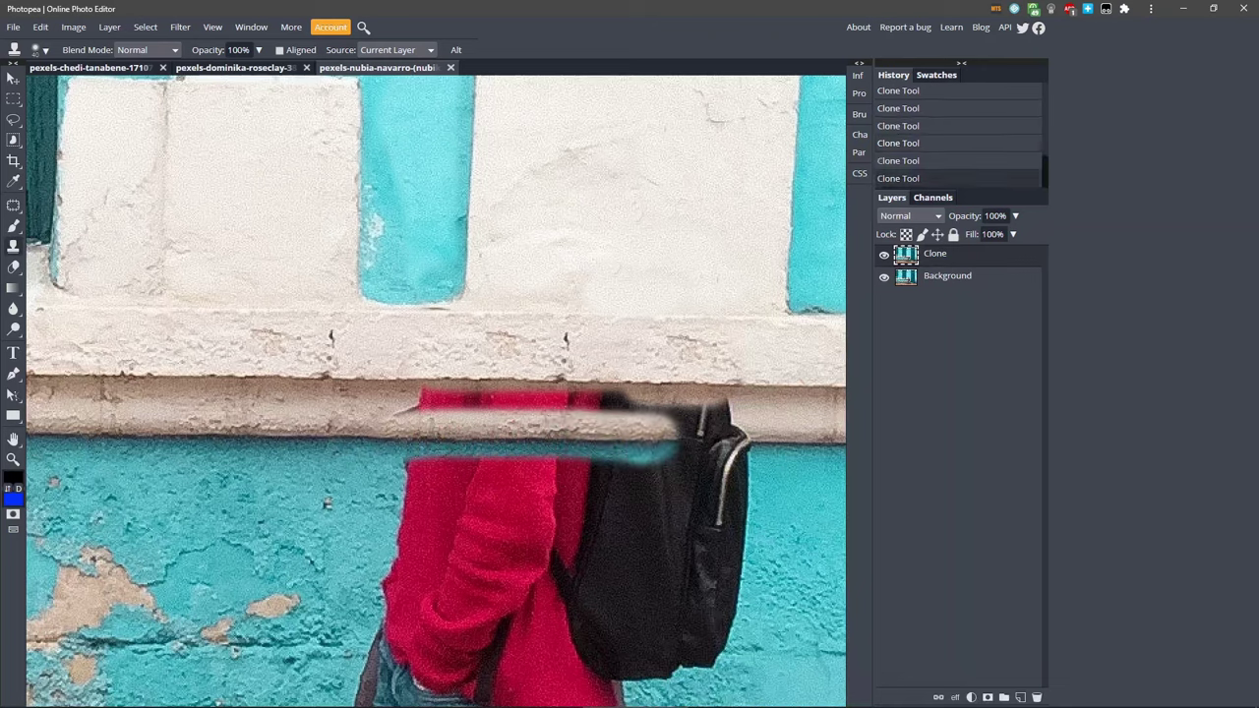
pyautogui.moveTo(639, 433); pyautogui.dragTo(723, 441)
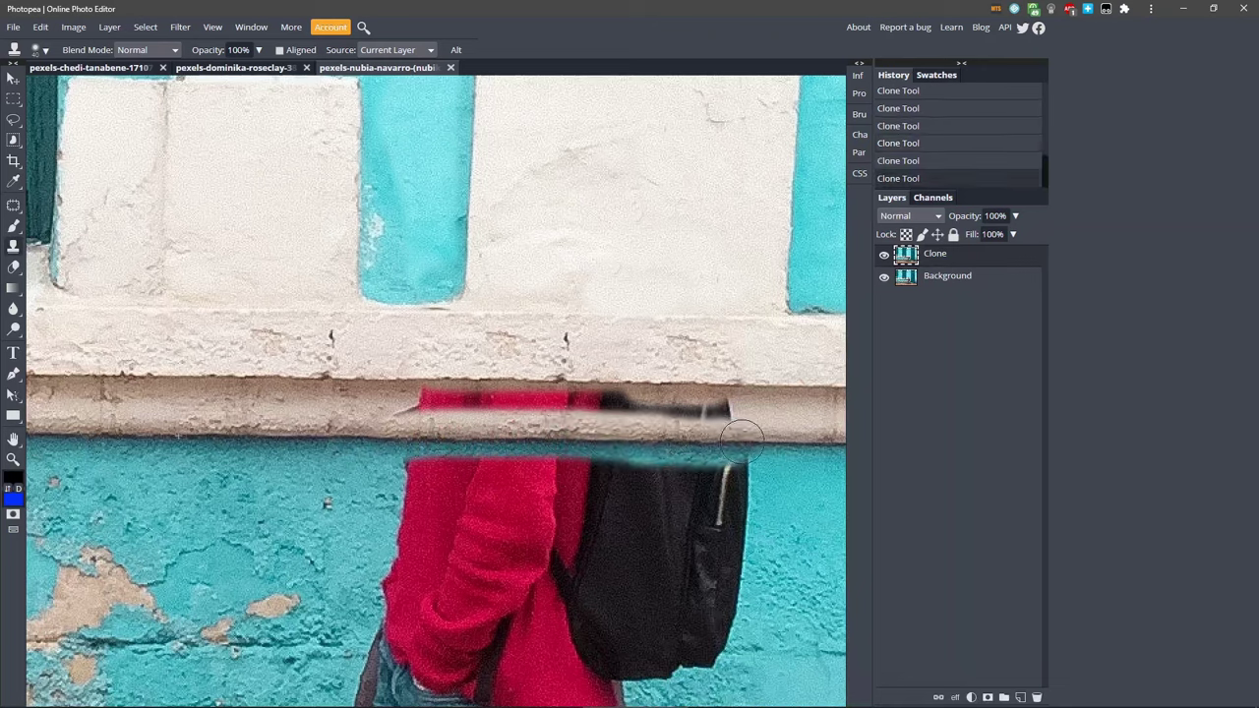